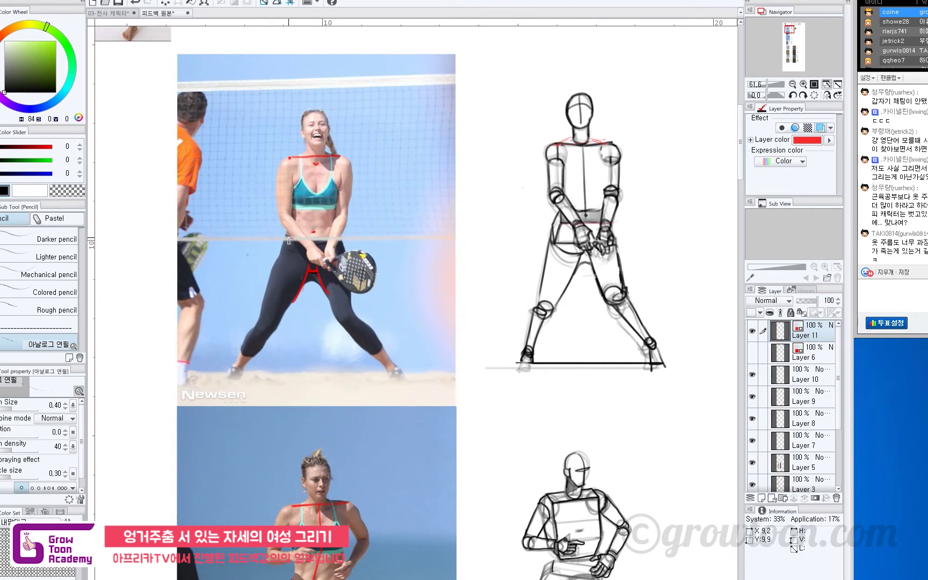
Outline the standing woman's hips in the beach volleyball photo with a red trapezoid from waist to upper thighs
{"action": "left_click_drag", "start_coordinate": [293, 240], "coordinate": [338, 236]}
{"action": "left_click", "coordinate": [283, 246]}
{"action": "left_click_drag", "start_coordinate": [278, 265], "coordinate": [347, 264]}
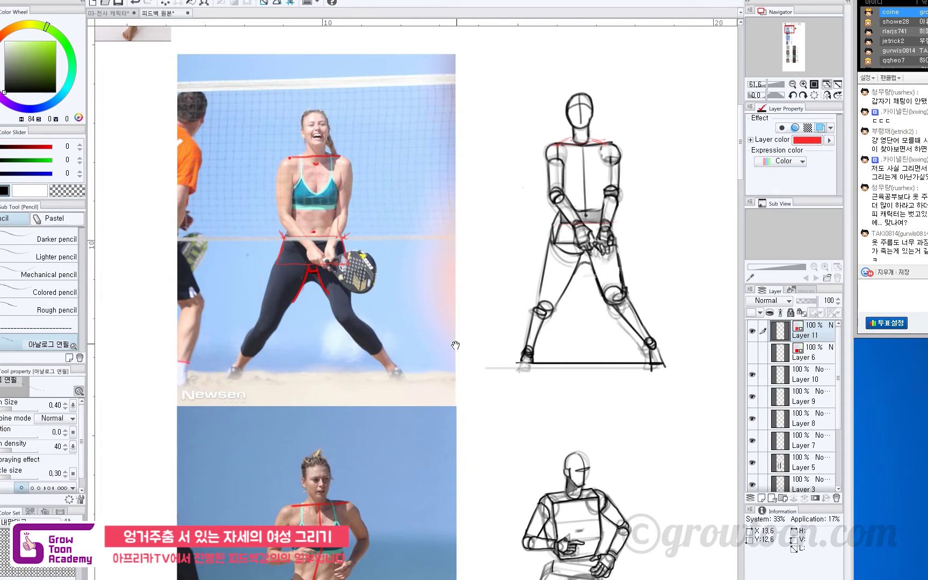
{"action": "left_click_drag", "start_coordinate": [456, 345], "coordinate": [450, 346]}
{"action": "left_click_drag", "start_coordinate": [328, 232], "coordinate": [329, 227]}
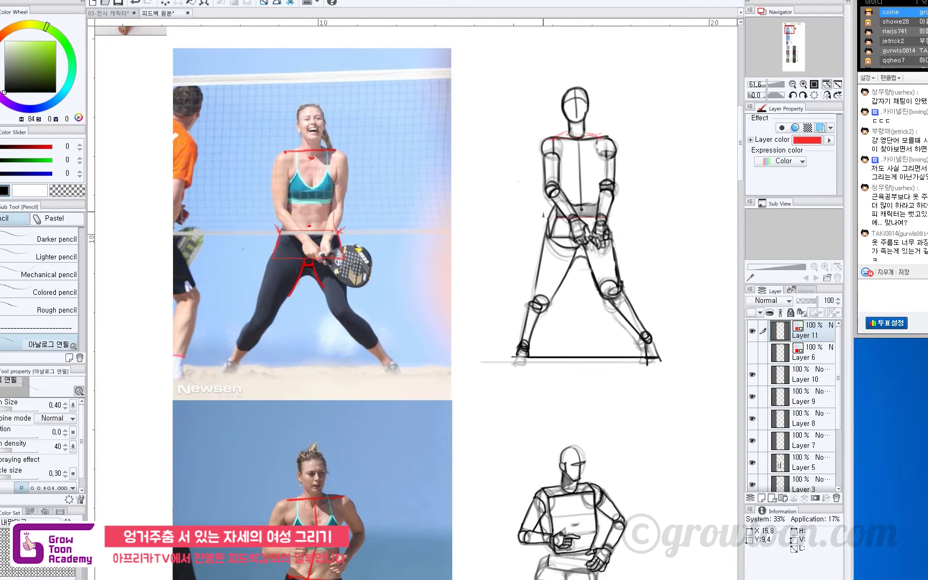
Sketch a red trapezoid, narrower at its upper edge, on the blank canvas beside the standing mannequin
{"action": "mouse_move", "coordinate": [654, 198]}
{"action": "left_mouse_down"}
{"action": "mouse_move", "coordinate": [491, 189]}
{"action": "mouse_move", "coordinate": [485, 222]}
{"action": "left_mouse_up"}
{"action": "key", "text": "ctrl+z"}
{"action": "mouse_move", "coordinate": [502, 158]}
{"action": "left_mouse_down"}
{"action": "mouse_move", "coordinate": [489, 191]}
{"action": "mouse_move", "coordinate": [525, 160]}
{"action": "mouse_move", "coordinate": [600, 161]}
{"action": "mouse_move", "coordinate": [617, 209]}
{"action": "left_mouse_up"}
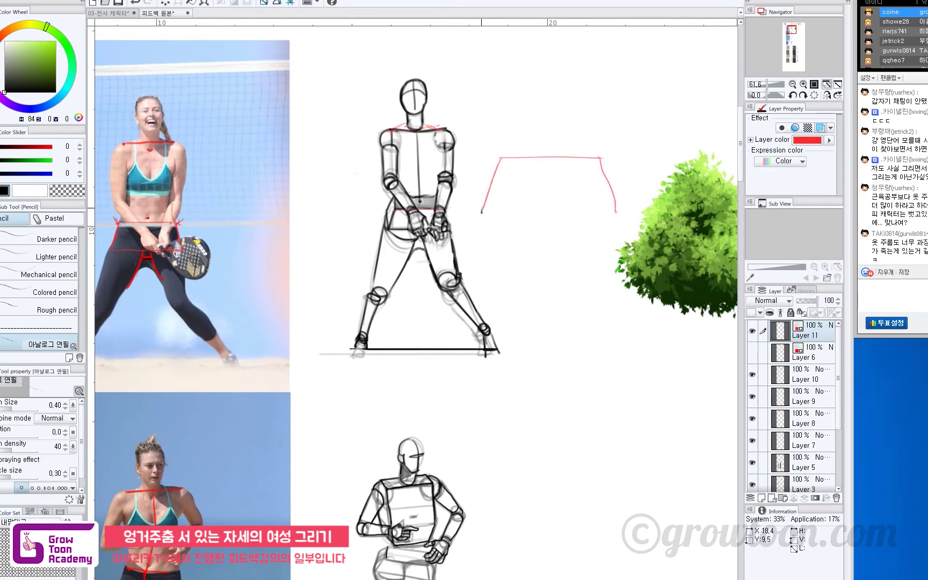
{"action": "mouse_move", "coordinate": [482, 210]}
{"action": "left_mouse_down"}
{"action": "mouse_move", "coordinate": [615, 208]}
{"action": "mouse_move", "coordinate": [580, 197]}
{"action": "left_mouse_up"}
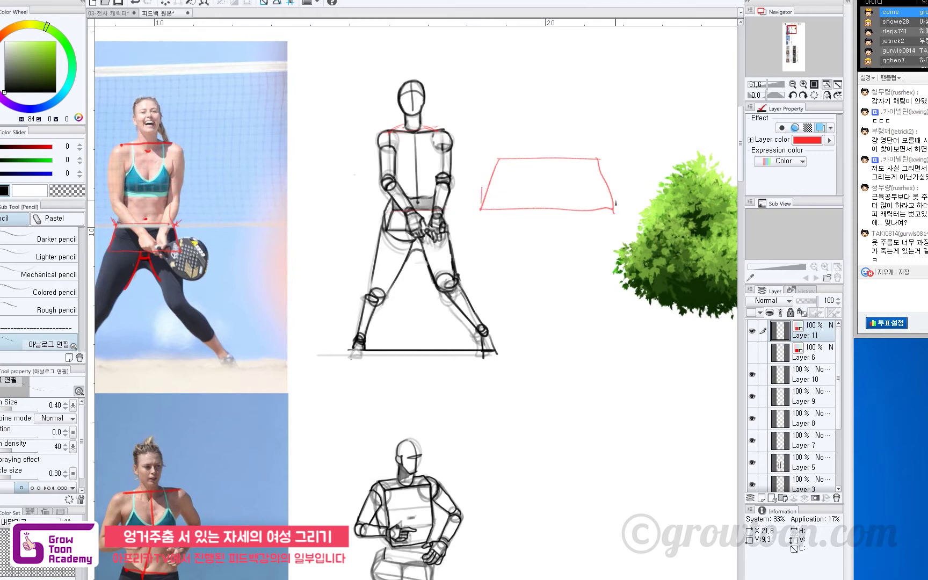
Add a second upper edge and slanted outer sides to the red trapezoid to give it the depth of a box
{"action": "left_click_drag", "start_coordinate": [597, 149], "coordinate": [598, 160]}
{"action": "key", "text": "ctrl+z"}
{"action": "left_click_drag", "start_coordinate": [499, 148], "coordinate": [482, 188]}
{"action": "mouse_move", "coordinate": [501, 149]}
{"action": "left_mouse_down"}
{"action": "mouse_move", "coordinate": [596, 153]}
{"action": "mouse_move", "coordinate": [611, 185]}
{"action": "left_mouse_up"}
{"action": "key", "text": "ctrl+z"}
{"action": "left_click_drag", "start_coordinate": [597, 149], "coordinate": [613, 184]}
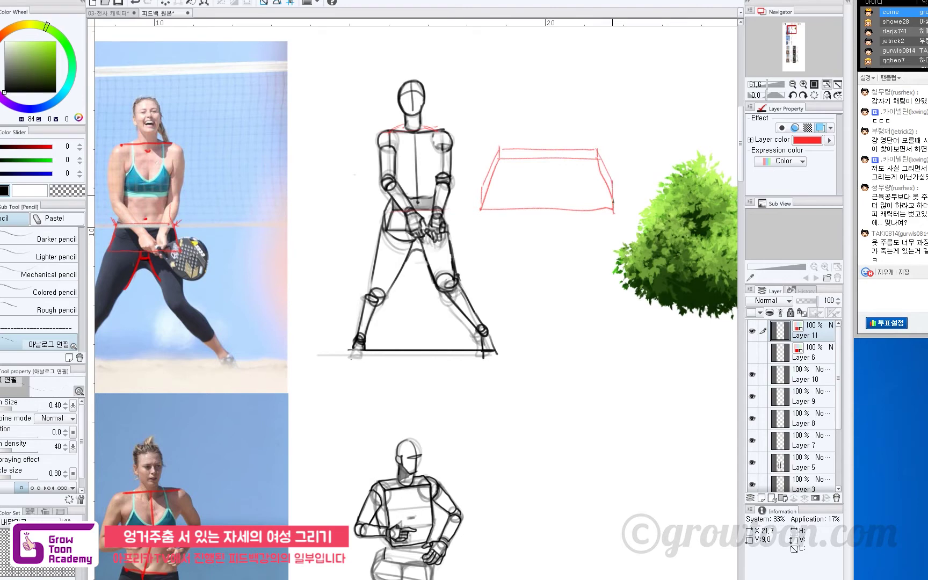
{"action": "left_click_drag", "start_coordinate": [574, 268], "coordinate": [577, 267]}
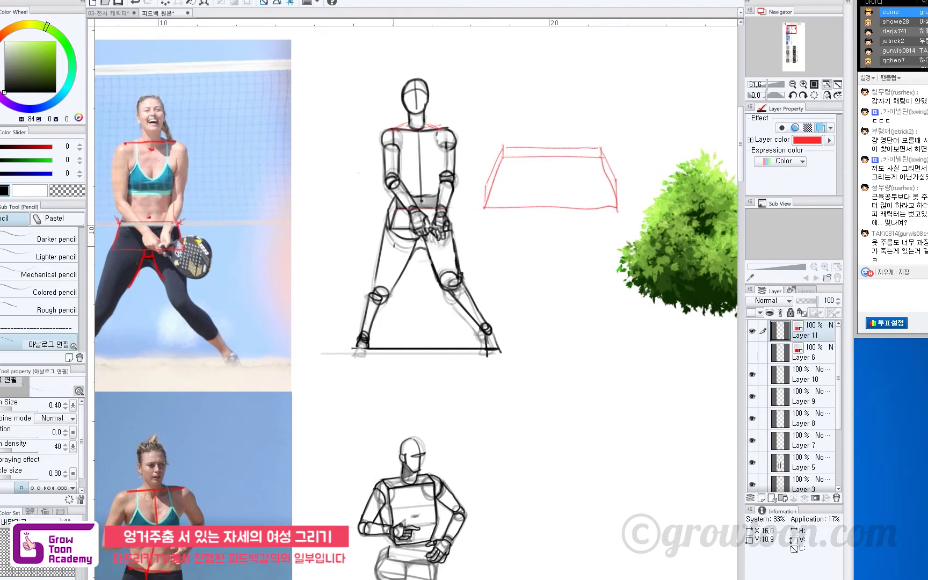
{"action": "left_click_drag", "start_coordinate": [377, 280], "coordinate": [381, 278]}
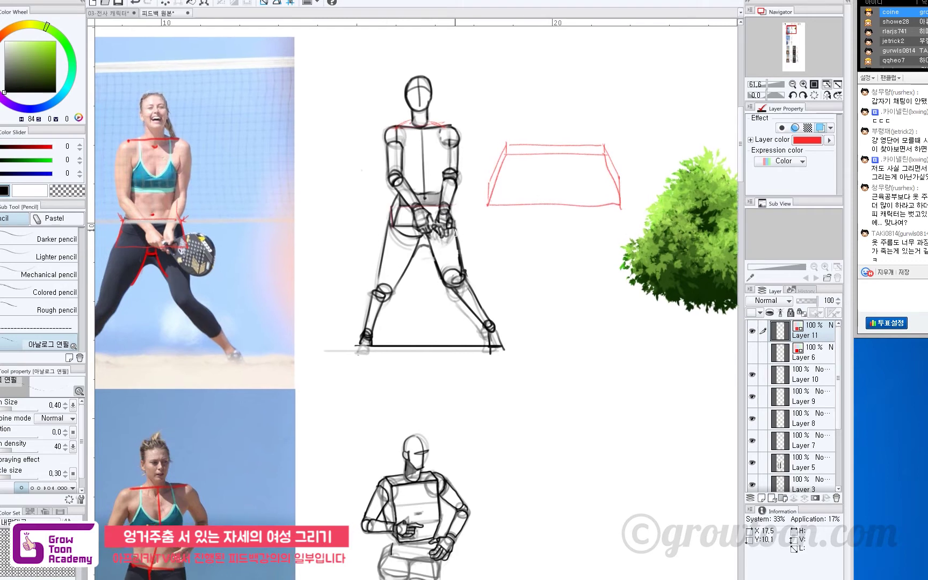
{"action": "mouse_move", "coordinate": [441, 224]}
{"action": "left_mouse_down"}
{"action": "mouse_move", "coordinate": [505, 206]}
{"action": "mouse_move", "coordinate": [458, 213]}
{"action": "mouse_move", "coordinate": [448, 262]}
{"action": "left_mouse_up"}
{"action": "key", "text": "ctrl+z"}
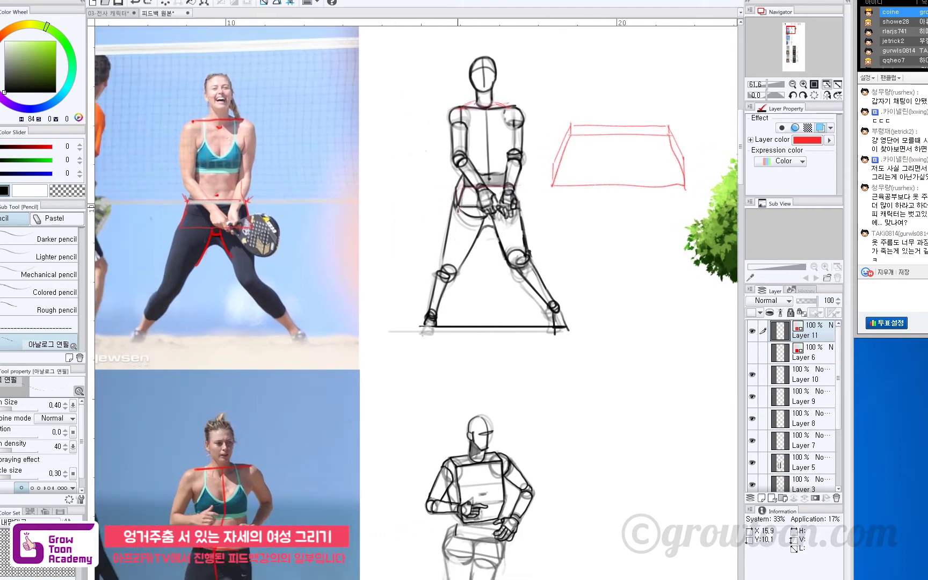
{"action": "left_click_drag", "start_coordinate": [459, 207], "coordinate": [434, 300]}
{"action": "key", "text": "ctrl+z"}
{"action": "left_click_drag", "start_coordinate": [423, 273], "coordinate": [448, 269]}
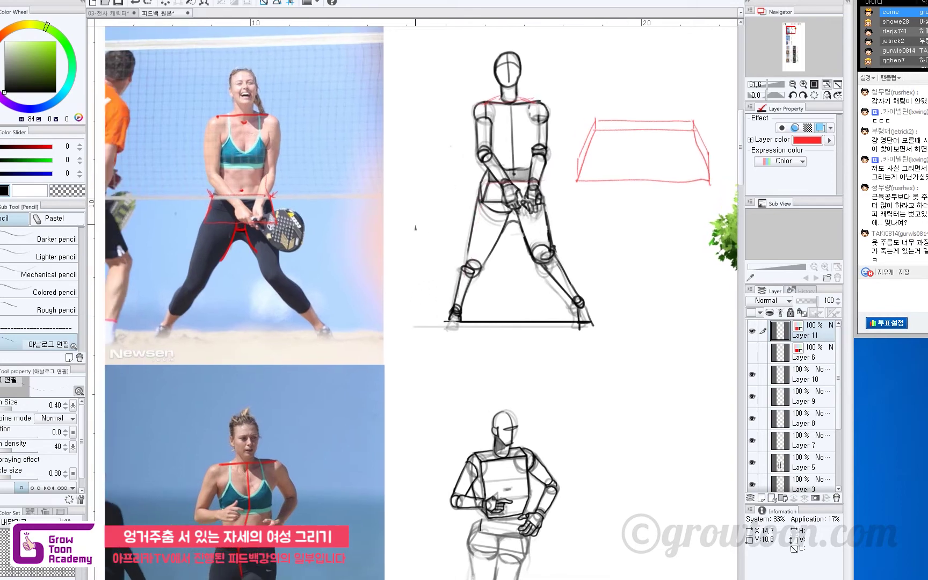
Draw a curved red arrow from the mannequin to the woman's waist and a large arc around the standing mannequin
{"action": "left_click_drag", "start_coordinate": [313, 165], "coordinate": [286, 176]}
{"action": "left_click_drag", "start_coordinate": [294, 168], "coordinate": [293, 182]}
{"action": "mouse_move", "coordinate": [446, 264]}
{"action": "left_mouse_down"}
{"action": "mouse_move", "coordinate": [560, 121]}
{"action": "mouse_move", "coordinate": [531, 382]}
{"action": "mouse_move", "coordinate": [448, 110]}
{"action": "left_mouse_up"}
{"action": "key", "text": "ctrl+z"}
{"action": "key", "text": "ctrl+z"}
{"action": "left_click_drag", "start_coordinate": [428, 184], "coordinate": [290, 202]}
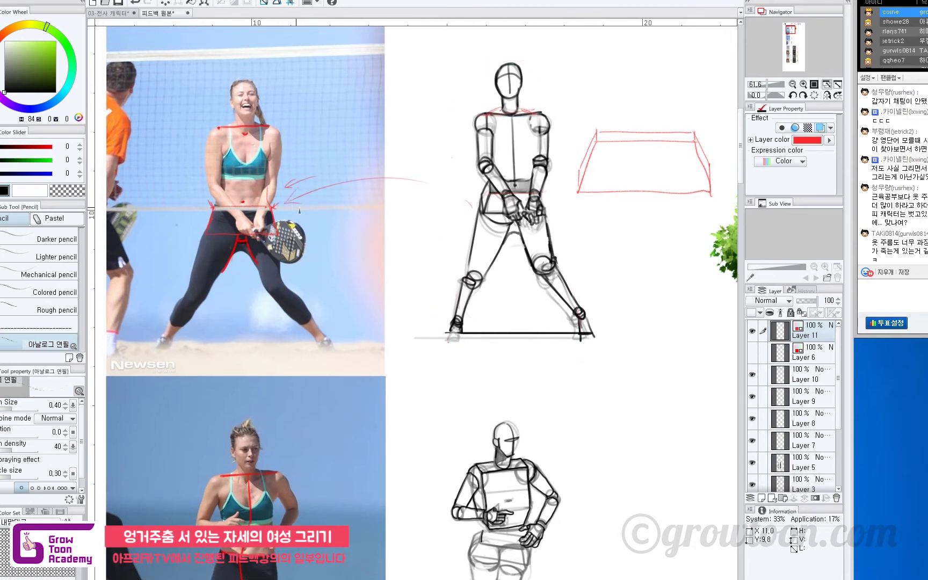
{"action": "mouse_move", "coordinate": [441, 320]}
{"action": "left_mouse_down"}
{"action": "mouse_move", "coordinate": [431, 258]}
{"action": "mouse_move", "coordinate": [584, 264]}
{"action": "left_mouse_up"}
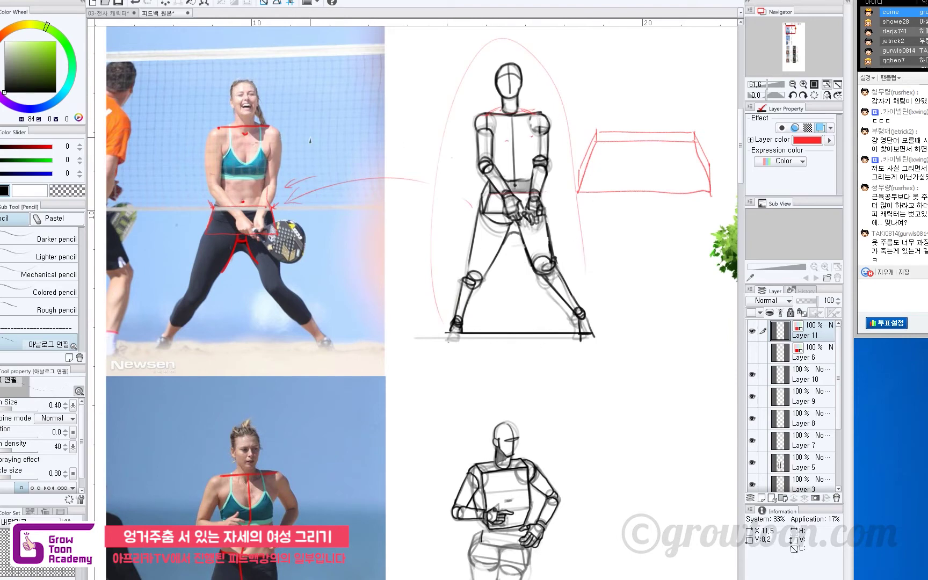
Mark the standing mannequin's chest with short red dashes and rework the red line across its shoulders
{"action": "left_click_drag", "start_coordinate": [517, 154], "coordinate": [529, 159]}
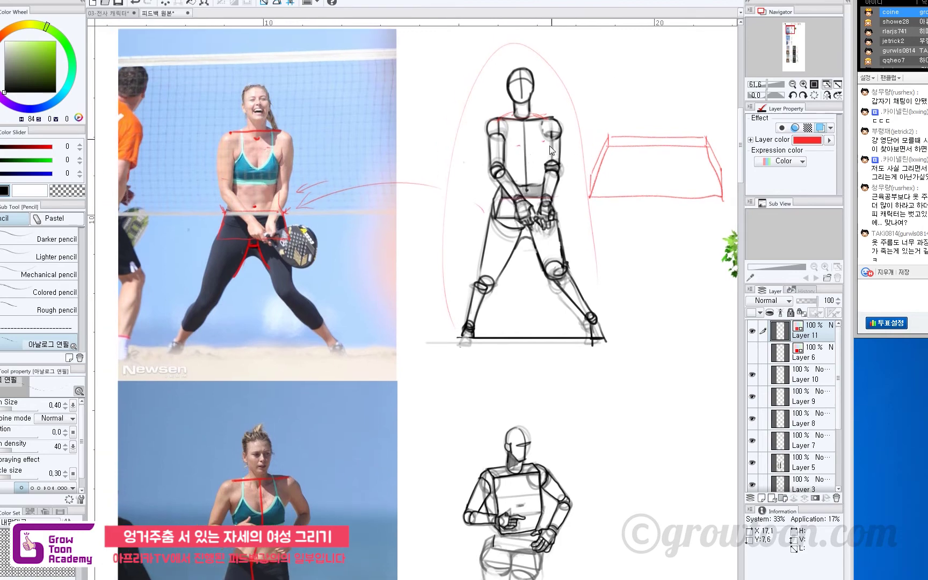
{"action": "left_click_drag", "start_coordinate": [539, 133], "coordinate": [539, 131]}
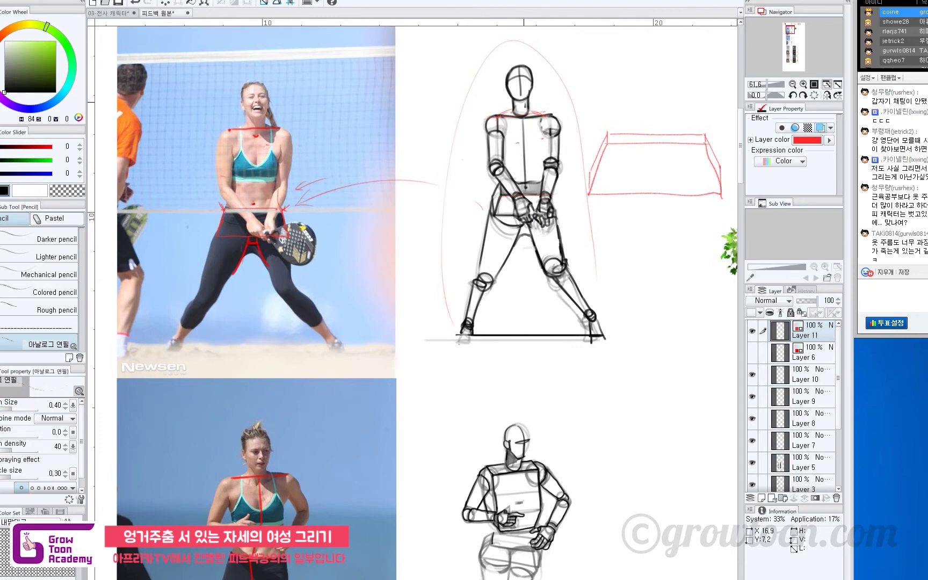
{"action": "key", "text": "e"}
{"action": "mouse_move", "coordinate": [510, 114]}
{"action": "left_mouse_down"}
{"action": "mouse_move", "coordinate": [536, 114]}
{"action": "mouse_move", "coordinate": [492, 117]}
{"action": "mouse_move", "coordinate": [546, 116]}
{"action": "left_mouse_up"}
{"action": "key", "text": "p"}
{"action": "key", "text": "ctrl+z"}
{"action": "key", "text": "ctrl+z"}
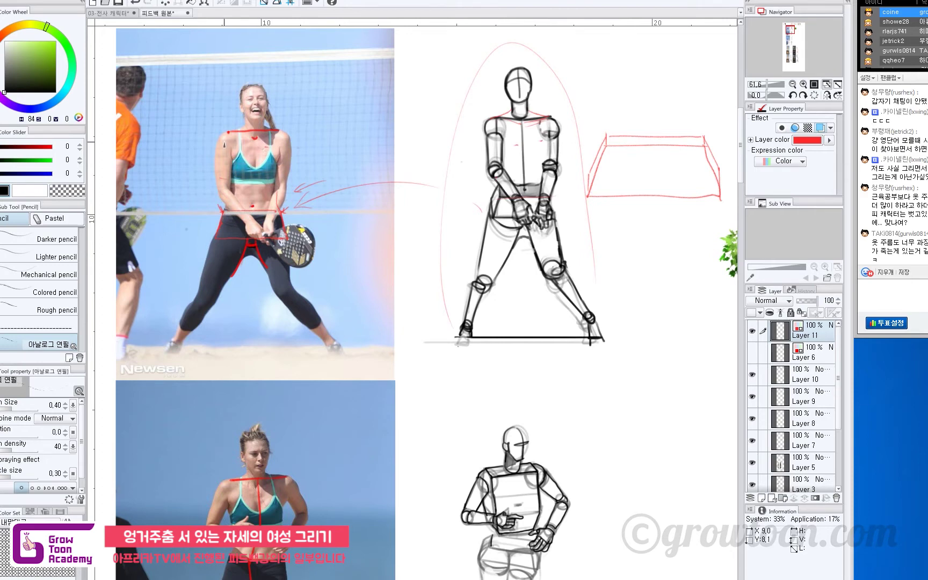
Box in the upper arm beside the woman's teal top in the volleyball photo with a narrow red rectangle
{"action": "left_click_drag", "start_coordinate": [223, 144], "coordinate": [224, 188]}
{"action": "left_click_drag", "start_coordinate": [553, 242], "coordinate": [557, 293]}
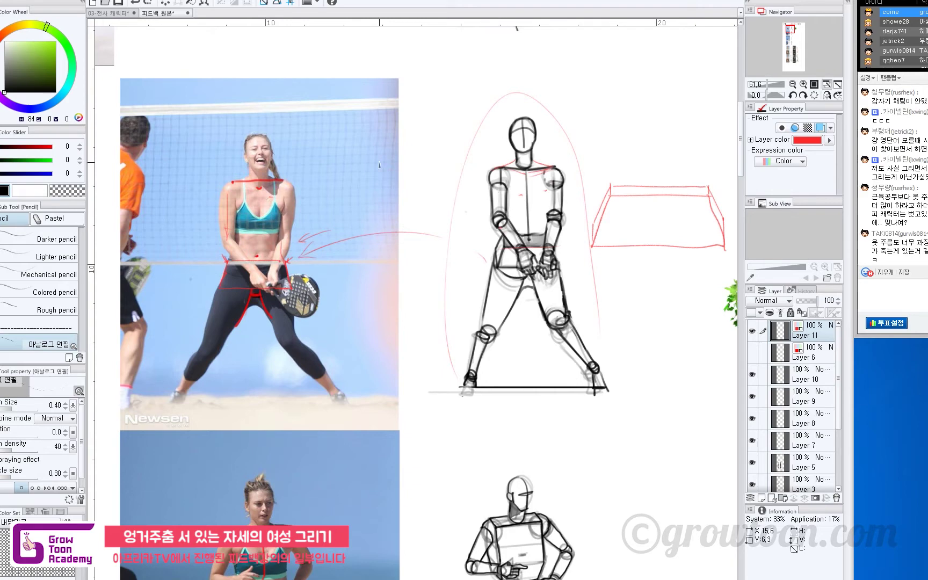
{"action": "mouse_move", "coordinate": [222, 199]}
{"action": "left_mouse_down"}
{"action": "mouse_move", "coordinate": [234, 198]}
{"action": "mouse_move", "coordinate": [229, 239]}
{"action": "left_mouse_up"}
{"action": "key", "text": "ctrl+z"}
Sketch a red capsule-shaped upper arm with an elbow circle and a small arrow between the photo and the mannequin
{"action": "mouse_move", "coordinate": [433, 70]}
{"action": "left_mouse_down"}
{"action": "mouse_move", "coordinate": [459, 77]}
{"action": "mouse_move", "coordinate": [449, 130]}
{"action": "mouse_move", "coordinate": [434, 130]}
{"action": "mouse_move", "coordinate": [434, 144]}
{"action": "mouse_move", "coordinate": [458, 141]}
{"action": "mouse_move", "coordinate": [457, 86]}
{"action": "left_mouse_up"}
{"action": "key", "text": "e"}
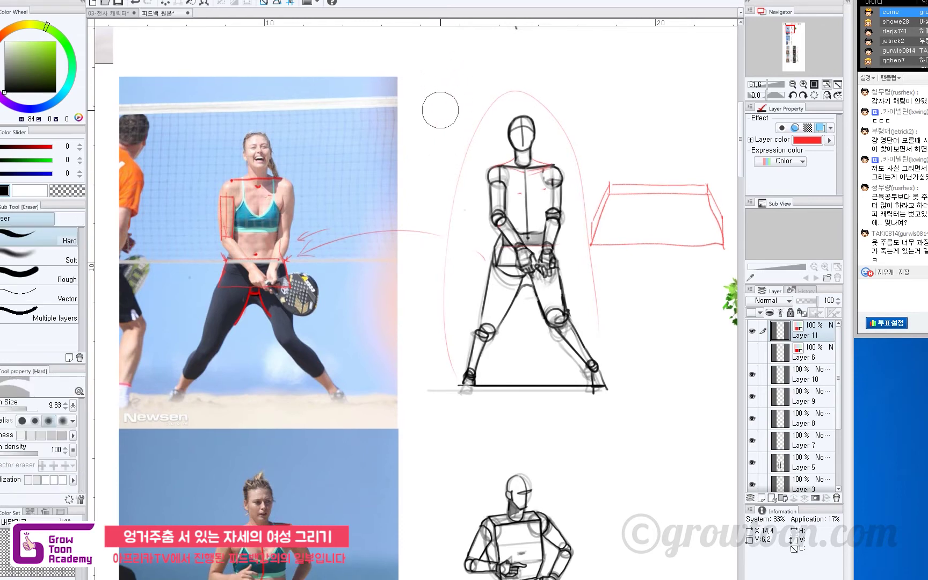
{"action": "key", "text": "p"}
{"action": "left_click_drag", "start_coordinate": [477, 213], "coordinate": [488, 212]}
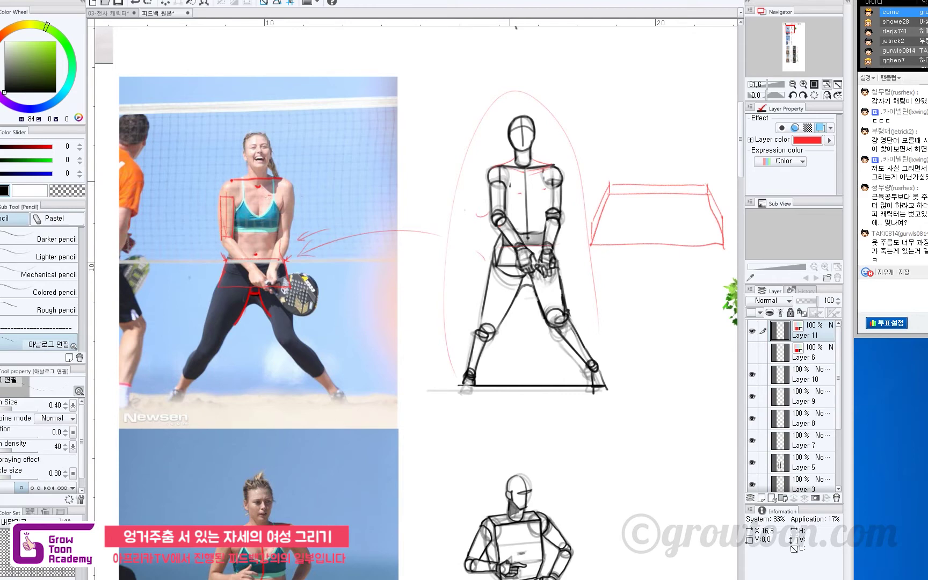
{"action": "mouse_move", "coordinate": [426, 158]}
{"action": "left_mouse_down"}
{"action": "mouse_move", "coordinate": [449, 165]}
{"action": "mouse_move", "coordinate": [447, 194]}
{"action": "mouse_move", "coordinate": [425, 171]}
{"action": "mouse_move", "coordinate": [428, 197]}
{"action": "mouse_move", "coordinate": [452, 201]}
{"action": "mouse_move", "coordinate": [431, 191]}
{"action": "mouse_move", "coordinate": [428, 207]}
{"action": "mouse_move", "coordinate": [446, 208]}
{"action": "mouse_move", "coordinate": [450, 192]}
{"action": "mouse_move", "coordinate": [422, 228]}
{"action": "mouse_move", "coordinate": [433, 211]}
{"action": "mouse_move", "coordinate": [436, 219]}
{"action": "left_mouse_up"}
{"action": "key", "text": "ctrl+z"}
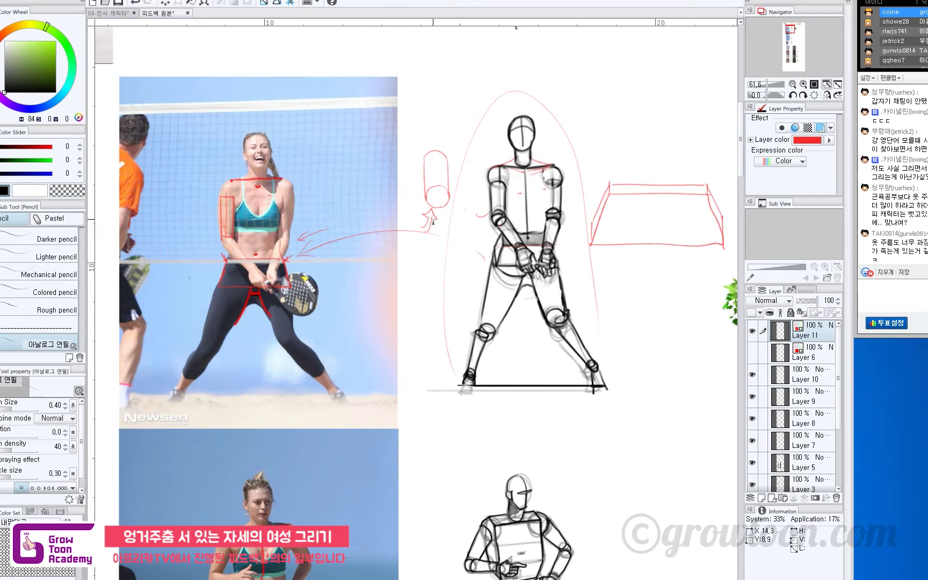
Draw a red arrow to the woman's lower leg and bracket the length of both upper arms in the volleyball photo
{"action": "left_click_drag", "start_coordinate": [432, 326], "coordinate": [319, 350]}
{"action": "left_click_drag", "start_coordinate": [302, 200], "coordinate": [299, 247]}
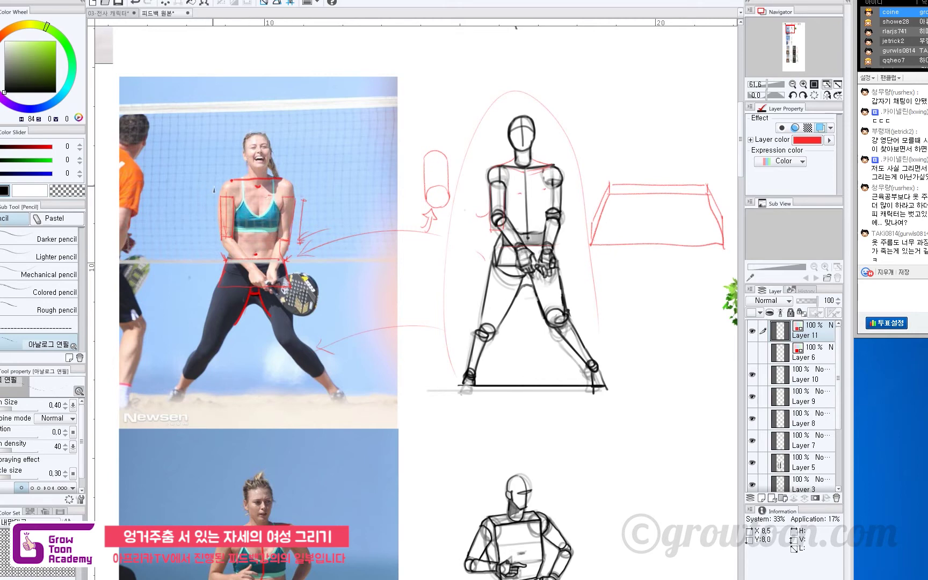
{"action": "left_click_drag", "start_coordinate": [210, 195], "coordinate": [210, 240]}
{"action": "key", "text": "ctrl+z"}
{"action": "left_click_drag", "start_coordinate": [284, 196], "coordinate": [293, 198]}
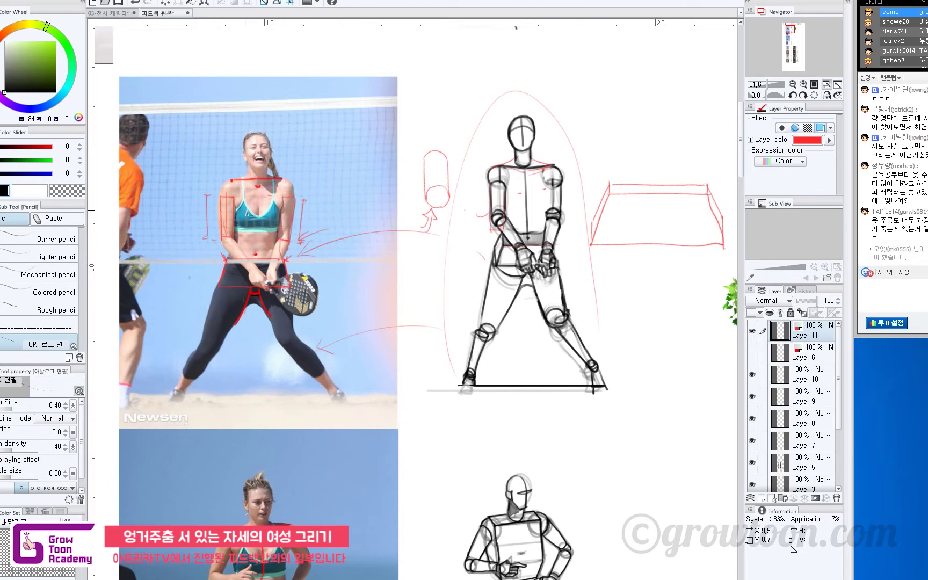
Mark the mannequin's hips as lower with red strokes and downward arrows, and link them to the woman's waist with a double-headed arrow
{"action": "left_click_drag", "start_coordinate": [280, 251], "coordinate": [283, 249]}
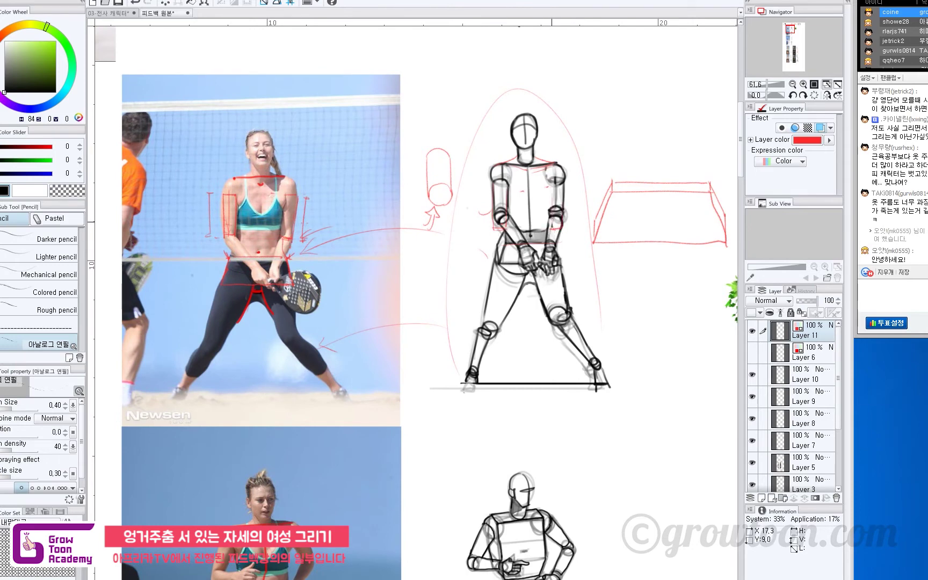
{"action": "left_click_drag", "start_coordinate": [547, 248], "coordinate": [552, 243]}
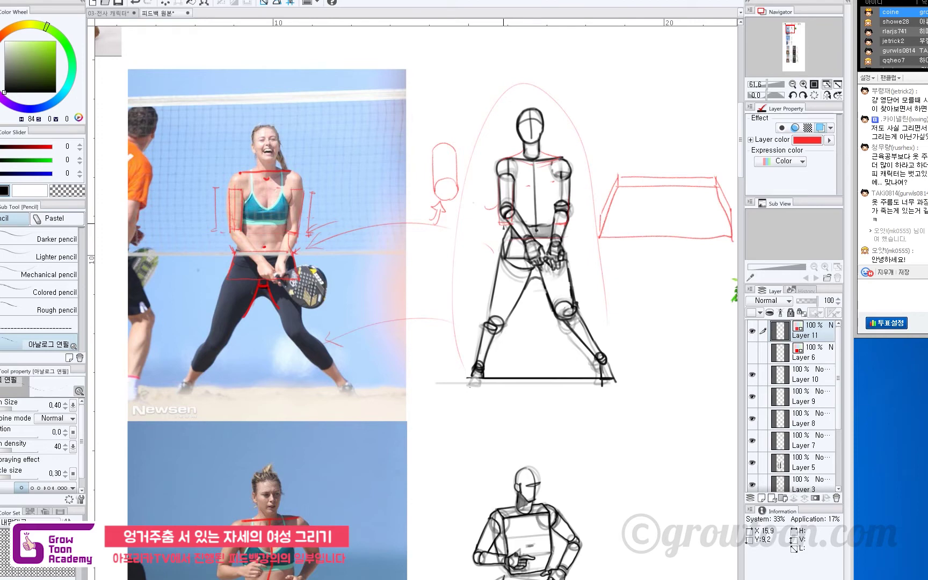
{"action": "mouse_move", "coordinate": [500, 224]}
{"action": "left_mouse_down"}
{"action": "mouse_move", "coordinate": [509, 220]}
{"action": "mouse_move", "coordinate": [507, 230]}
{"action": "left_mouse_up"}
{"action": "left_click_drag", "start_coordinate": [579, 213], "coordinate": [590, 304]}
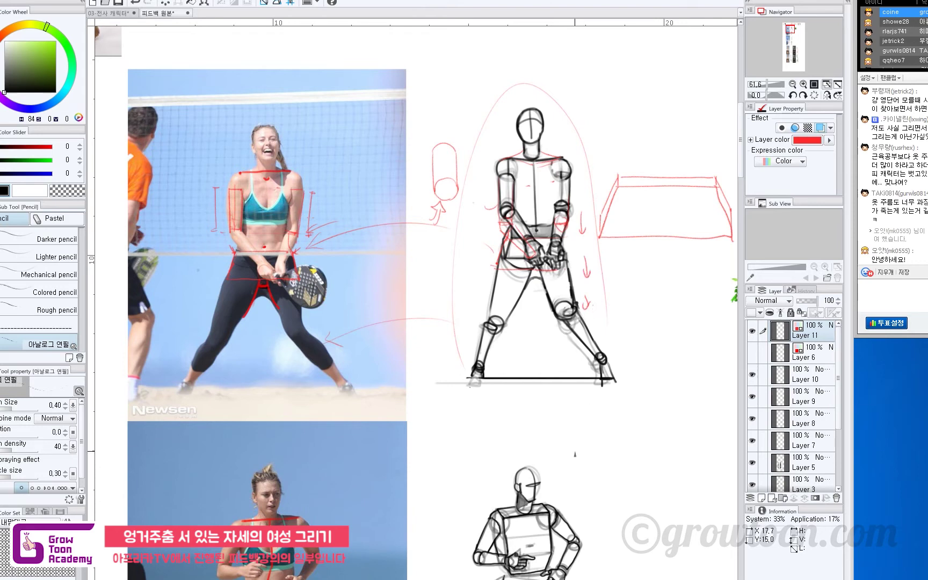
{"action": "mouse_move", "coordinate": [464, 239]}
{"action": "left_mouse_down"}
{"action": "mouse_move", "coordinate": [393, 233]}
{"action": "mouse_move", "coordinate": [292, 253]}
{"action": "mouse_move", "coordinate": [488, 250]}
{"action": "mouse_move", "coordinate": [487, 237]}
{"action": "mouse_move", "coordinate": [481, 251]}
{"action": "mouse_move", "coordinate": [301, 254]}
{"action": "mouse_move", "coordinate": [314, 236]}
{"action": "mouse_move", "coordinate": [301, 254]}
{"action": "mouse_move", "coordinate": [333, 239]}
{"action": "mouse_move", "coordinate": [498, 264]}
{"action": "left_mouse_up"}
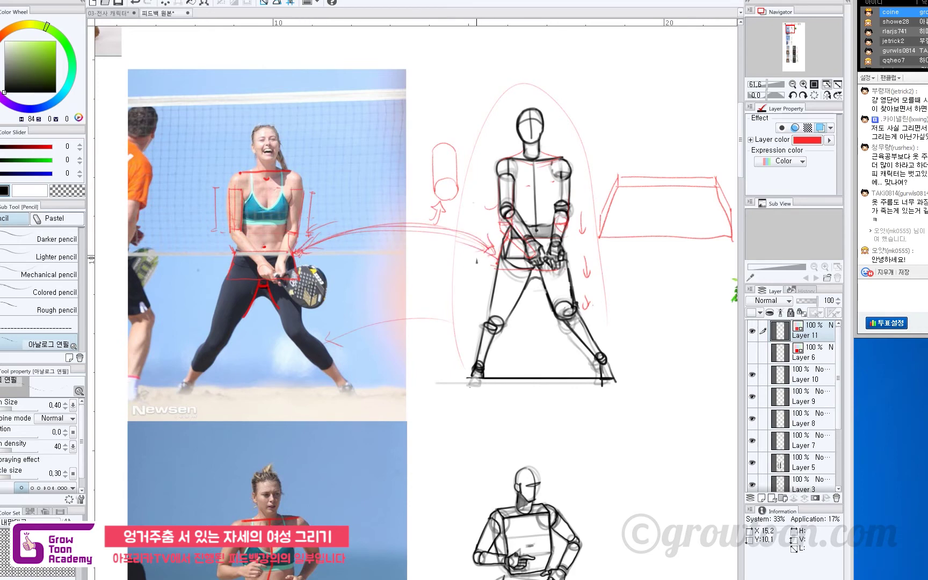
{"action": "left_click_drag", "start_coordinate": [510, 309], "coordinate": [552, 326]}
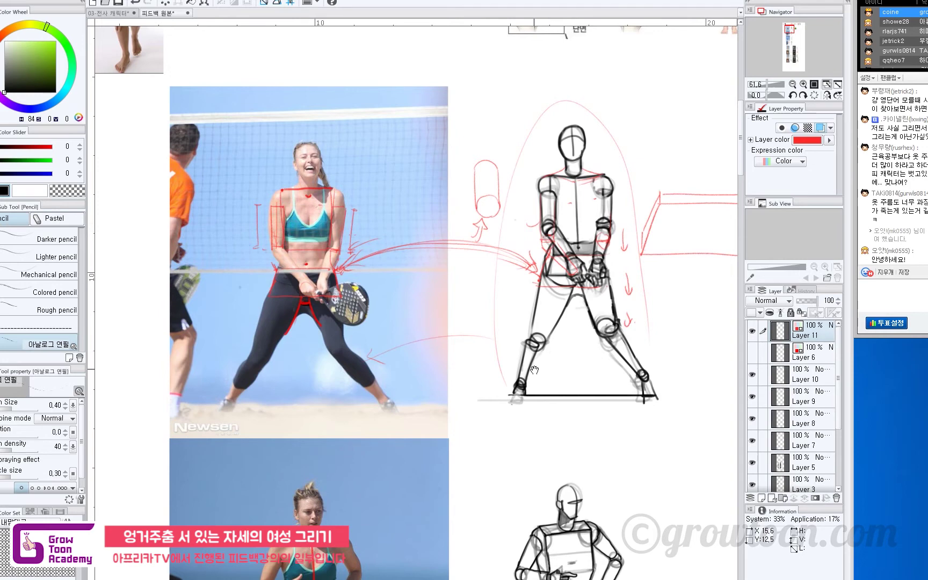
Sketch a red correction line along the standing mannequin's lower leg from knee to ankle
{"action": "left_click_drag", "start_coordinate": [533, 375], "coordinate": [539, 350]}
{"action": "key", "text": "ctrl+shift"}
{"action": "left_click", "coordinate": [552, 314], "text": "ctrl+shift"}
{"action": "mouse_move", "coordinate": [552, 315]}
{"action": "left_mouse_down"}
{"action": "mouse_move", "coordinate": [525, 340]}
{"action": "mouse_move", "coordinate": [536, 325]}
{"action": "mouse_move", "coordinate": [529, 317]}
{"action": "mouse_move", "coordinate": [532, 333]}
{"action": "mouse_move", "coordinate": [552, 328]}
{"action": "mouse_move", "coordinate": [542, 310]}
{"action": "mouse_move", "coordinate": [529, 360]}
{"action": "left_mouse_up"}
{"action": "key", "text": "e"}
{"action": "key", "text": "ctrl+z"}
{"action": "key", "text": "ctrl+z"}
{"action": "key", "text": "p"}
{"action": "key", "text": "ctrl+z"}
{"action": "left_click", "coordinate": [491, 206], "text": "ctrl+shift"}
{"action": "key", "text": "p"}
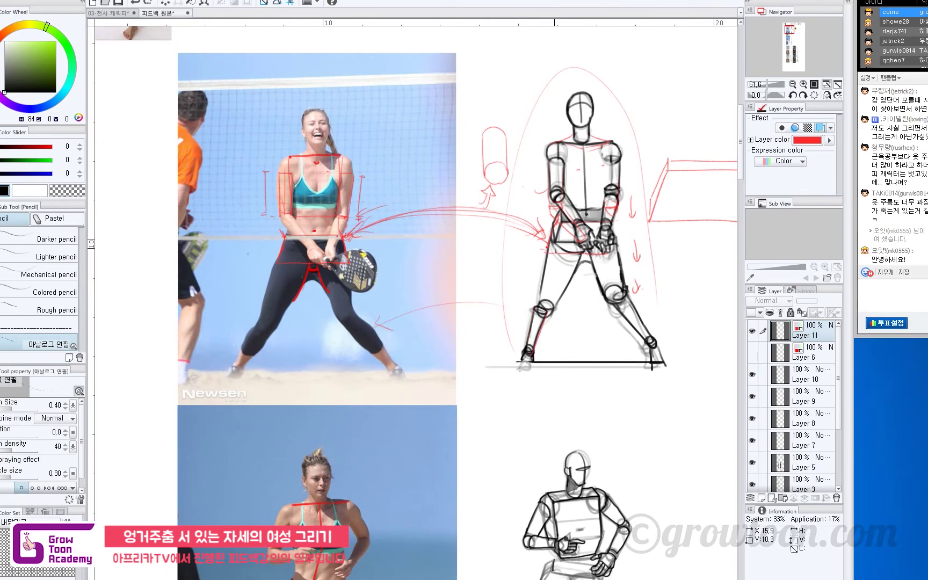
Sketch red correction lines for the inner and outer thigh over the same leg of the mannequin
{"action": "mouse_move", "coordinate": [552, 248]}
{"action": "left_mouse_down"}
{"action": "mouse_move", "coordinate": [581, 249]}
{"action": "mouse_move", "coordinate": [554, 240]}
{"action": "mouse_move", "coordinate": [561, 231]}
{"action": "mouse_move", "coordinate": [583, 246]}
{"action": "left_mouse_up"}
{"action": "key", "text": "ctrl+z"}
{"action": "left_click_drag", "start_coordinate": [580, 256], "coordinate": [551, 311]}
{"action": "left_click_drag", "start_coordinate": [273, 266], "coordinate": [257, 320]}
{"action": "left_click_drag", "start_coordinate": [542, 266], "coordinate": [538, 301]}
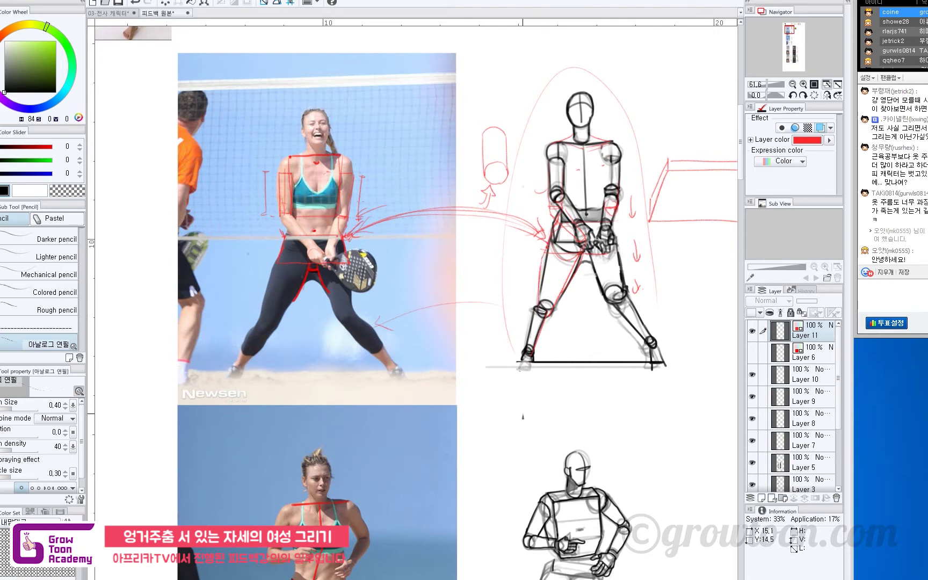
Trace the woman's inner and outer thigh in red on the photo and redraw the matching outer thigh on the mannequin
{"action": "key", "text": "ctrl+z"}
{"action": "key", "text": "ctrl+z"}
{"action": "left_click_drag", "start_coordinate": [314, 269], "coordinate": [278, 329]}
{"action": "key", "text": "ctrl+z"}
{"action": "left_click_drag", "start_coordinate": [314, 268], "coordinate": [277, 333]}
{"action": "key", "text": "ctrl+z"}
{"action": "key", "text": "ctrl+z"}
{"action": "left_click_drag", "start_coordinate": [308, 269], "coordinate": [274, 330]}
{"action": "left_click_drag", "start_coordinate": [275, 265], "coordinate": [257, 324]}
{"action": "key", "text": "ctrl+z"}
{"action": "left_click_drag", "start_coordinate": [546, 246], "coordinate": [536, 306]}
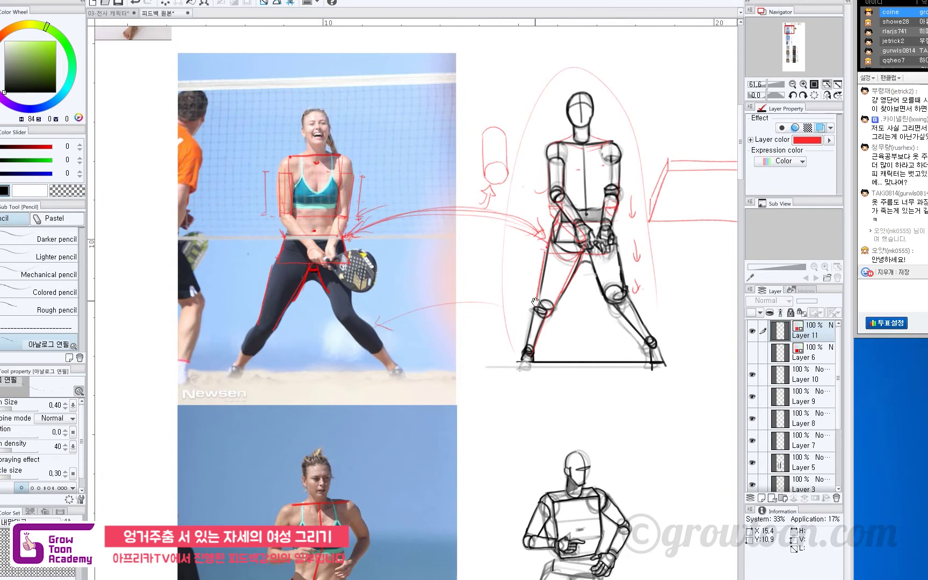
Circle the traced leg's knee in the photo and trace both edges of its lower leg down to the ankle in red
{"action": "scroll", "coordinate": [535, 302], "scroll_direction": "down", "scroll_amount": 1}
{"action": "mouse_move", "coordinate": [273, 318]}
{"action": "left_mouse_down"}
{"action": "mouse_move", "coordinate": [258, 325]}
{"action": "mouse_move", "coordinate": [261, 313]}
{"action": "mouse_move", "coordinate": [270, 326]}
{"action": "left_mouse_up"}
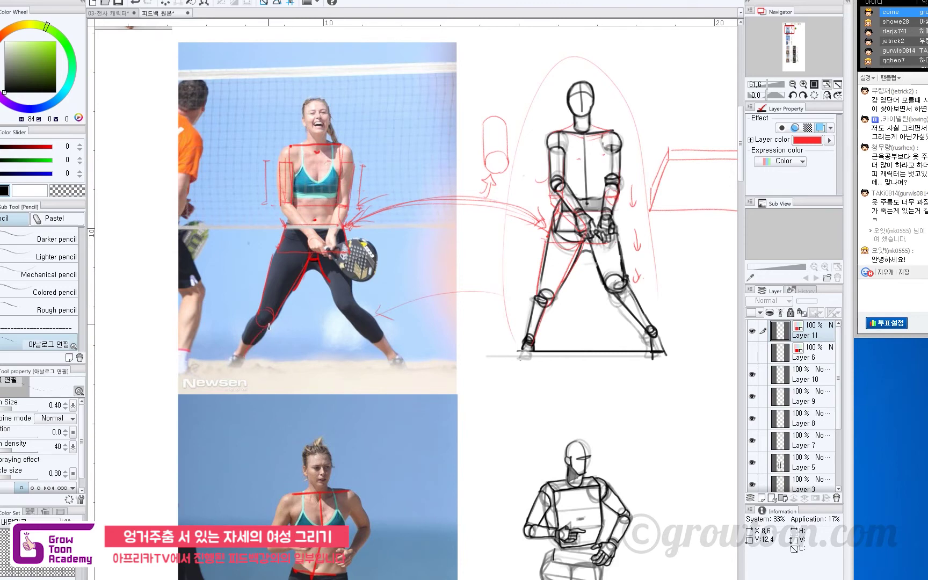
{"action": "left_click_drag", "start_coordinate": [266, 325], "coordinate": [246, 360]}
{"action": "left_click_drag", "start_coordinate": [255, 312], "coordinate": [236, 359]}
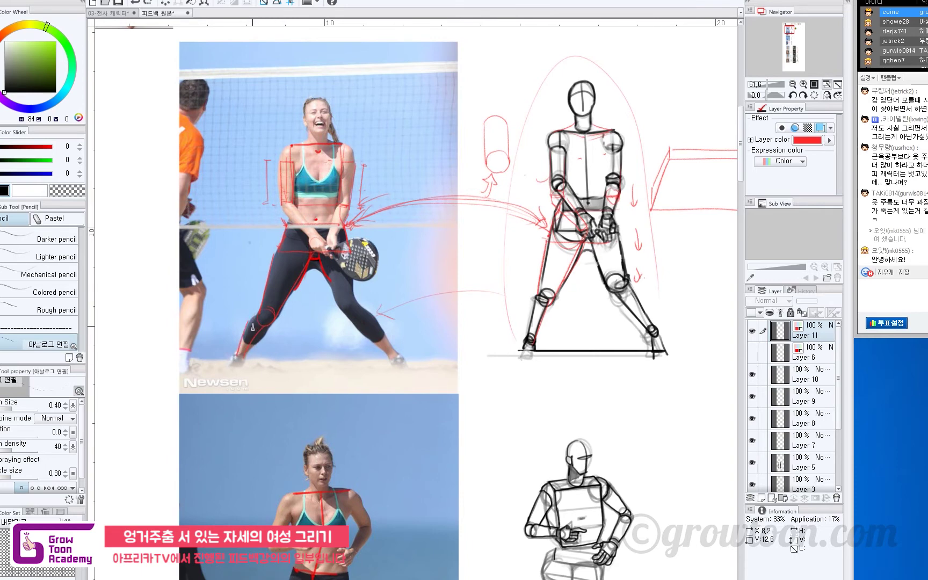
Try moving the traced red leg lines off the photo onto the blank canvas and adding a hip joint circle
{"action": "left_click_drag", "start_coordinate": [268, 333], "coordinate": [296, 315]}
{"action": "key", "text": "m"}
{"action": "mouse_move", "coordinate": [239, 339]}
{"action": "left_mouse_down"}
{"action": "mouse_move", "coordinate": [251, 351]}
{"action": "mouse_move", "coordinate": [332, 211]}
{"action": "mouse_move", "coordinate": [242, 336]}
{"action": "left_mouse_up"}
{"action": "mouse_move", "coordinate": [298, 305]}
{"action": "left_mouse_down"}
{"action": "mouse_move", "coordinate": [482, 256]}
{"action": "mouse_move", "coordinate": [156, 259]}
{"action": "left_mouse_up"}
{"action": "key", "text": "ctrl+z"}
{"action": "key", "text": "k"}
{"action": "key", "text": "ctrl+d"}
{"action": "key", "text": "p"}
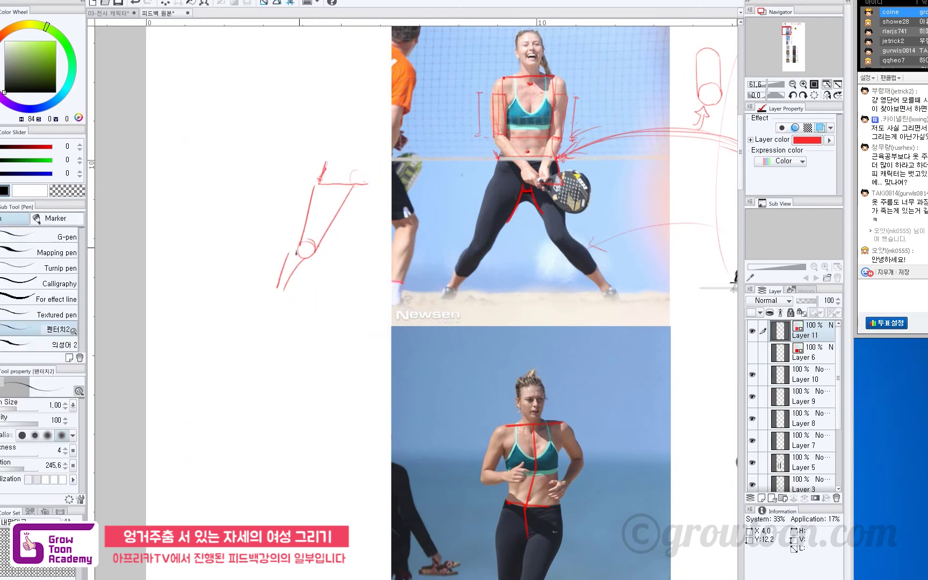
{"action": "left_click_drag", "start_coordinate": [319, 173], "coordinate": [315, 191]}
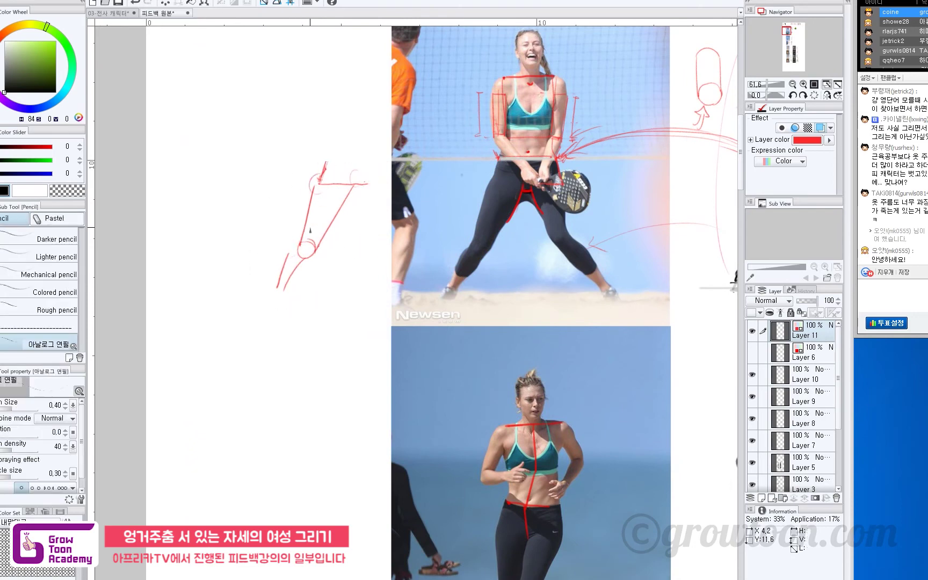
{"action": "key", "text": "ctrl+z"}
{"action": "key", "text": "ctrl+z"}
{"action": "key", "text": "ctrl+z"}
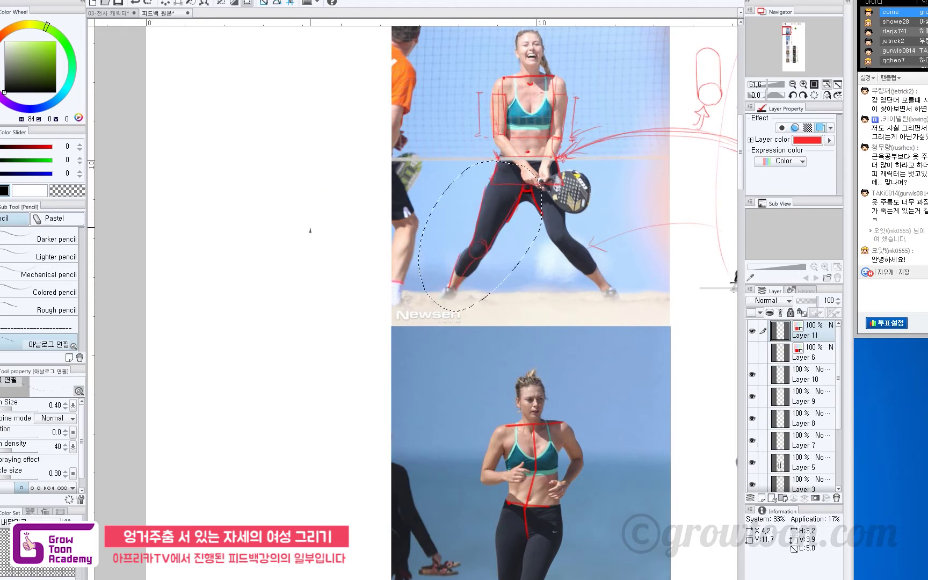
{"action": "key", "text": "ctrl+d"}
Sketch a red pelvis trapezoid with a short centre tick on its lower edge on the blank canvas beside the photo
{"action": "mouse_move", "coordinate": [519, 216]}
{"action": "left_mouse_down"}
{"action": "mouse_move", "coordinate": [491, 236]}
{"action": "mouse_move", "coordinate": [459, 231]}
{"action": "mouse_move", "coordinate": [511, 243]}
{"action": "left_mouse_up"}
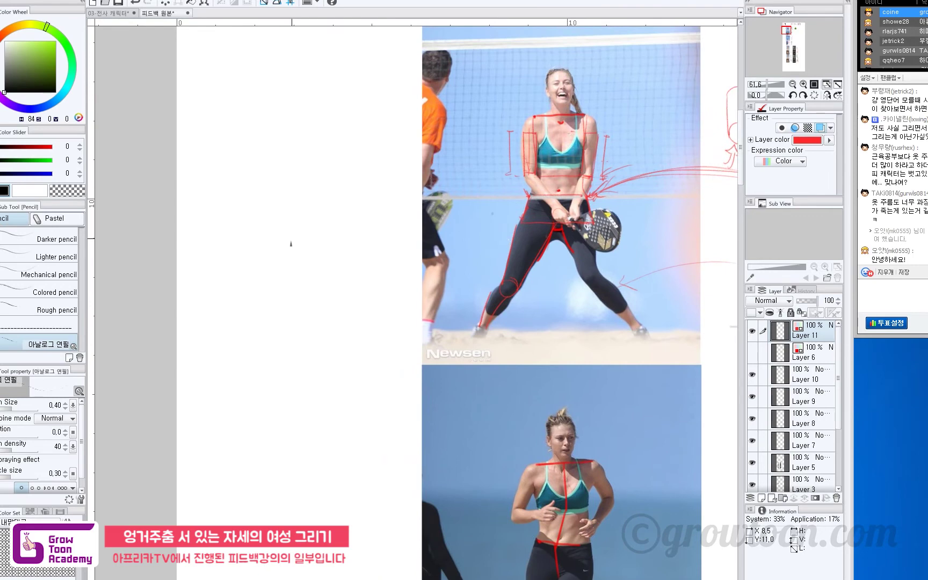
{"action": "mouse_move", "coordinate": [270, 204]}
{"action": "left_mouse_down"}
{"action": "mouse_move", "coordinate": [260, 235]}
{"action": "mouse_move", "coordinate": [352, 229]}
{"action": "mouse_move", "coordinate": [307, 204]}
{"action": "mouse_move", "coordinate": [345, 204]}
{"action": "mouse_move", "coordinate": [356, 233]}
{"action": "mouse_move", "coordinate": [342, 208]}
{"action": "mouse_move", "coordinate": [351, 232]}
{"action": "left_mouse_up"}
{"action": "key", "text": "ctrl+z"}
{"action": "key", "text": "ctrl+z"}
{"action": "mouse_move", "coordinate": [260, 234]}
{"action": "left_mouse_down"}
{"action": "mouse_move", "coordinate": [350, 231]}
{"action": "mouse_move", "coordinate": [332, 248]}
{"action": "left_mouse_up"}
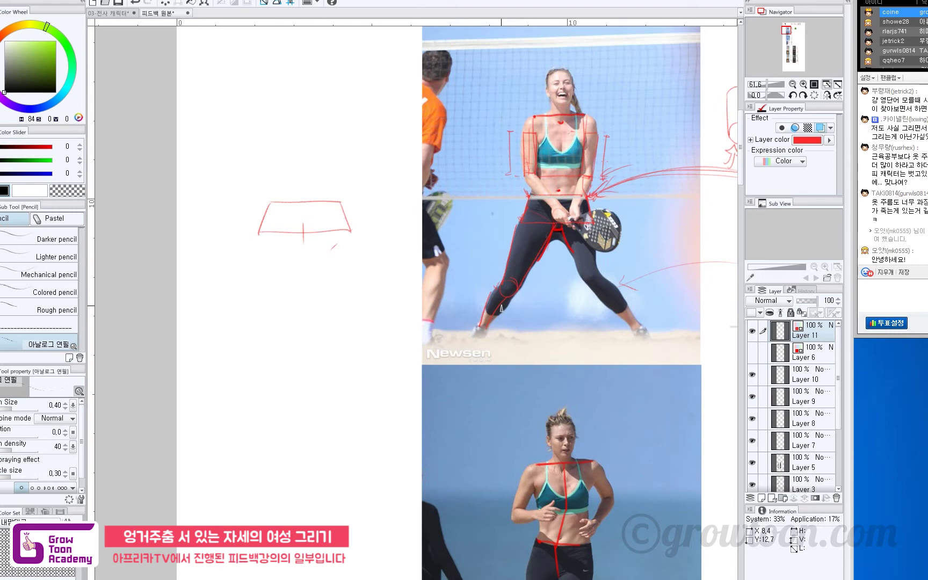
Circle the woman's shoulder joint in red on the photo and sketch a raised arm with a joint circle beside her other shoulder
{"action": "left_click_drag", "start_coordinate": [492, 322], "coordinate": [476, 345]}
{"action": "key", "text": "ctrl+z"}
{"action": "mouse_move", "coordinate": [531, 130]}
{"action": "left_mouse_down"}
{"action": "mouse_move", "coordinate": [553, 152]}
{"action": "mouse_move", "coordinate": [539, 128]}
{"action": "mouse_move", "coordinate": [583, 138]}
{"action": "mouse_move", "coordinate": [552, 144]}
{"action": "mouse_move", "coordinate": [563, 155]}
{"action": "mouse_move", "coordinate": [577, 120]}
{"action": "mouse_move", "coordinate": [568, 127]}
{"action": "mouse_move", "coordinate": [589, 103]}
{"action": "mouse_move", "coordinate": [580, 152]}
{"action": "mouse_move", "coordinate": [595, 127]}
{"action": "mouse_move", "coordinate": [614, 137]}
{"action": "mouse_move", "coordinate": [606, 132]}
{"action": "mouse_move", "coordinate": [620, 120]}
{"action": "mouse_move", "coordinate": [613, 128]}
{"action": "mouse_move", "coordinate": [605, 93]}
{"action": "mouse_move", "coordinate": [614, 117]}
{"action": "mouse_move", "coordinate": [611, 96]}
{"action": "mouse_move", "coordinate": [599, 126]}
{"action": "mouse_move", "coordinate": [606, 76]}
{"action": "left_mouse_up"}
{"action": "key", "text": "ctrl+z"}
{"action": "key", "text": "ctrl+z"}
{"action": "left_click_drag", "start_coordinate": [600, 129], "coordinate": [601, 84]}
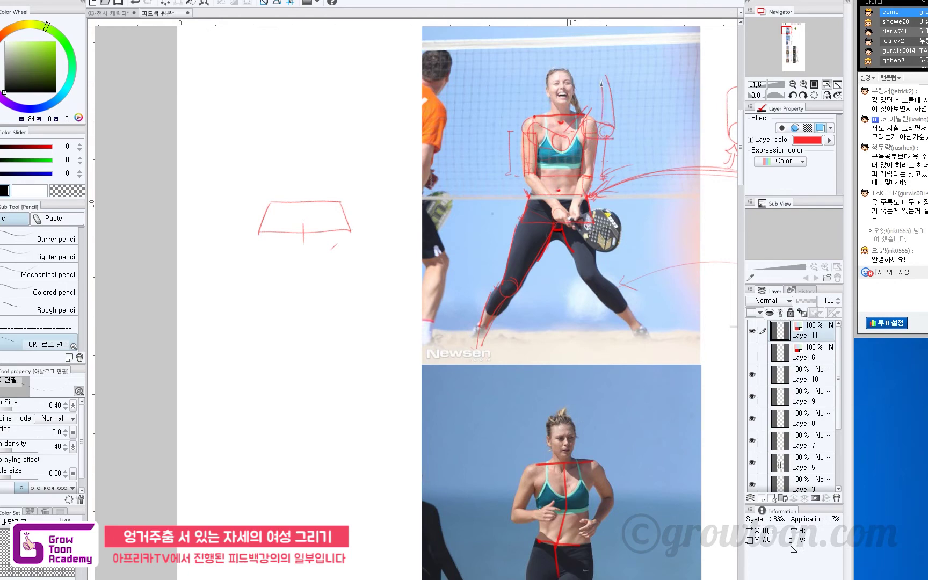
{"action": "left_click_drag", "start_coordinate": [595, 146], "coordinate": [583, 239]}
{"action": "left_click_drag", "start_coordinate": [562, 244], "coordinate": [575, 252]}
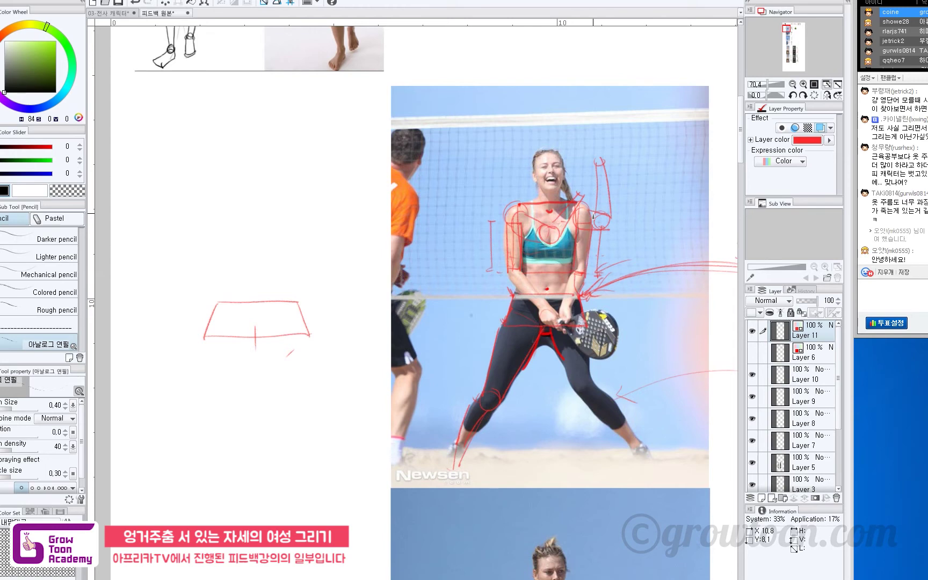
{"action": "mouse_move", "coordinate": [508, 310]}
{"action": "left_mouse_down"}
{"action": "mouse_move", "coordinate": [529, 286]}
{"action": "mouse_move", "coordinate": [584, 269]}
{"action": "left_mouse_up"}
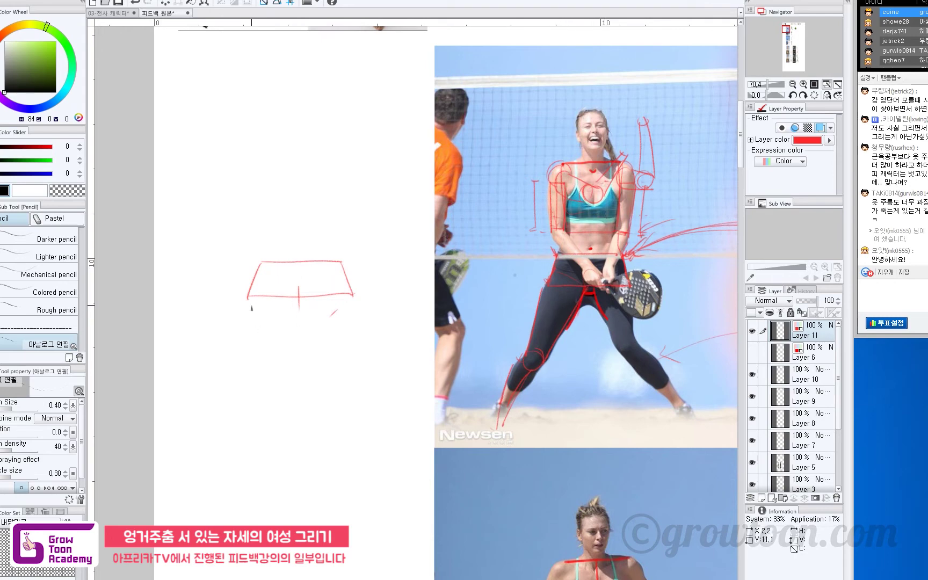
Sketch two rounded thigh arcs side by side under the red pelvis trapezoid, meeting at its centre tick
{"action": "mouse_move", "coordinate": [249, 299]}
{"action": "left_mouse_down"}
{"action": "mouse_move", "coordinate": [297, 302]}
{"action": "mouse_move", "coordinate": [332, 313]}
{"action": "mouse_move", "coordinate": [329, 321]}
{"action": "mouse_move", "coordinate": [355, 299]}
{"action": "mouse_move", "coordinate": [353, 290]}
{"action": "mouse_move", "coordinate": [318, 355]}
{"action": "left_mouse_up"}
{"action": "key", "text": "ctrl+z"}
{"action": "key", "text": "ctrl+z"}
{"action": "key", "text": "ctrl+z"}
{"action": "key", "text": "ctrl+z"}
{"action": "left_click_drag", "start_coordinate": [287, 393], "coordinate": [297, 377]}
{"action": "key", "text": "ctrl+z"}
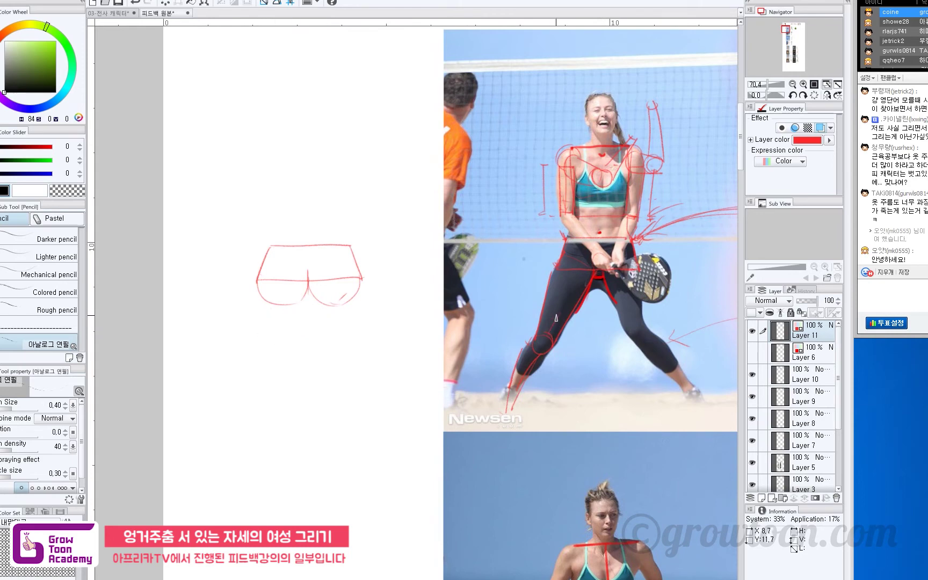
Add the upper arc of the first thigh circle inside the pelvis trapezoid and mark matching thigh-top curves on the photo
{"action": "mouse_move", "coordinate": [271, 263]}
{"action": "left_mouse_down"}
{"action": "mouse_move", "coordinate": [298, 270]}
{"action": "mouse_move", "coordinate": [299, 281]}
{"action": "mouse_move", "coordinate": [302, 270]}
{"action": "mouse_move", "coordinate": [285, 261]}
{"action": "mouse_move", "coordinate": [294, 267]}
{"action": "left_mouse_up"}
{"action": "key", "text": "ctrl+z"}
{"action": "key", "text": "ctrl+z"}
{"action": "key", "text": "ctrl+z"}
{"action": "key", "text": "ctrl+z"}
{"action": "key", "text": "ctrl+z"}
{"action": "key", "text": "ctrl+z"}
{"action": "mouse_move", "coordinate": [547, 328]}
{"action": "left_mouse_down"}
{"action": "mouse_move", "coordinate": [550, 303]}
{"action": "mouse_move", "coordinate": [617, 285]}
{"action": "mouse_move", "coordinate": [631, 292]}
{"action": "left_mouse_up"}
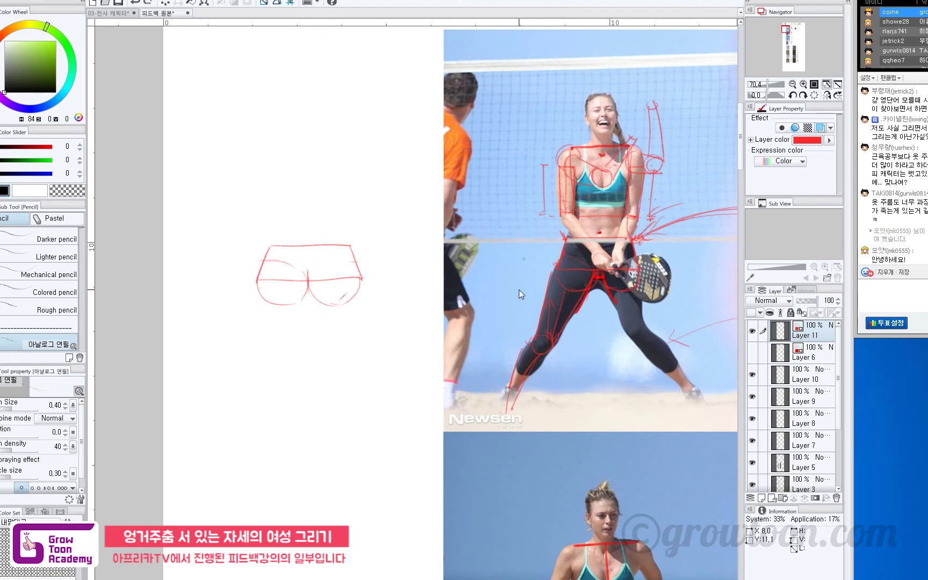
Try placing two widely spaced red knee circles at the same height below the pelvis sketch
{"action": "left_click_drag", "start_coordinate": [273, 319], "coordinate": [267, 347]}
{"action": "left_click_drag", "start_coordinate": [407, 322], "coordinate": [404, 342]}
{"action": "key", "text": "ctrl+z"}
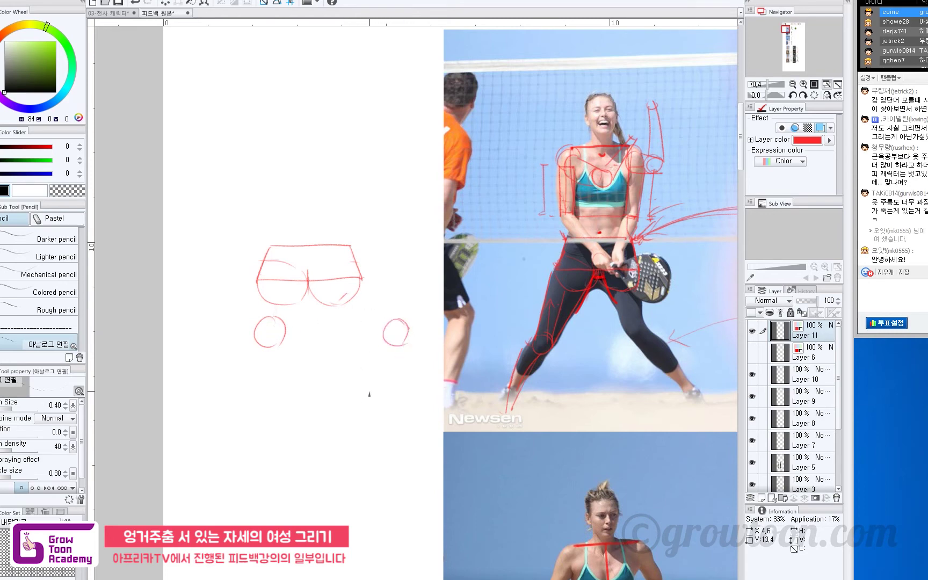
{"action": "mouse_move", "coordinate": [293, 342]}
{"action": "left_mouse_down"}
{"action": "mouse_move", "coordinate": [418, 345]}
{"action": "mouse_move", "coordinate": [396, 342]}
{"action": "mouse_move", "coordinate": [399, 319]}
{"action": "left_mouse_up"}
{"action": "left_click_drag", "start_coordinate": [318, 350], "coordinate": [338, 344]}
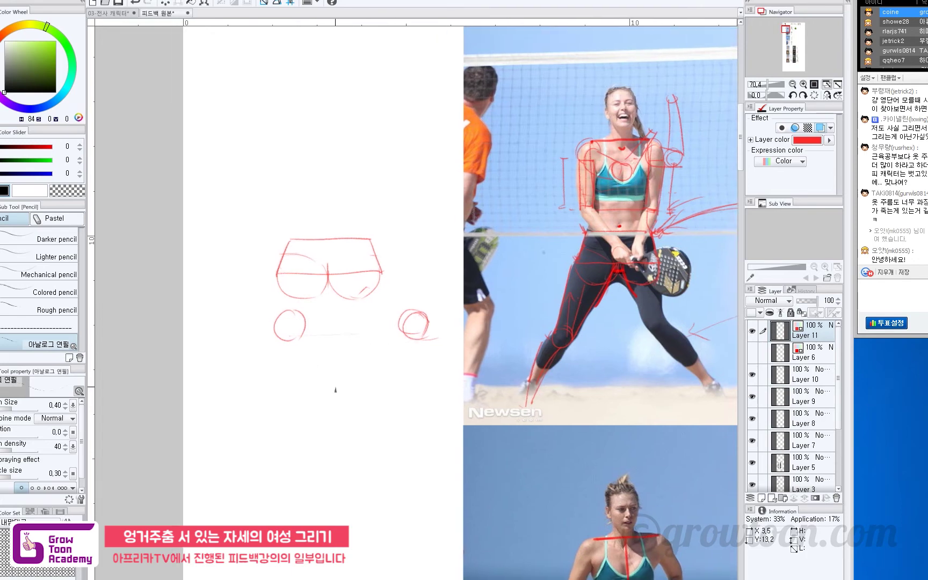
Erase the outer knee circle and draw a red arrow down the untraced thigh in the photo
{"action": "key", "text": "e"}
{"action": "left_click_drag", "start_coordinate": [414, 318], "coordinate": [424, 313]}
{"action": "key", "text": "p"}
{"action": "mouse_move", "coordinate": [648, 280]}
{"action": "left_mouse_down"}
{"action": "mouse_move", "coordinate": [653, 316]}
{"action": "mouse_move", "coordinate": [657, 304]}
{"action": "left_mouse_up"}
{"action": "left_click_drag", "start_coordinate": [702, 266], "coordinate": [685, 272]}
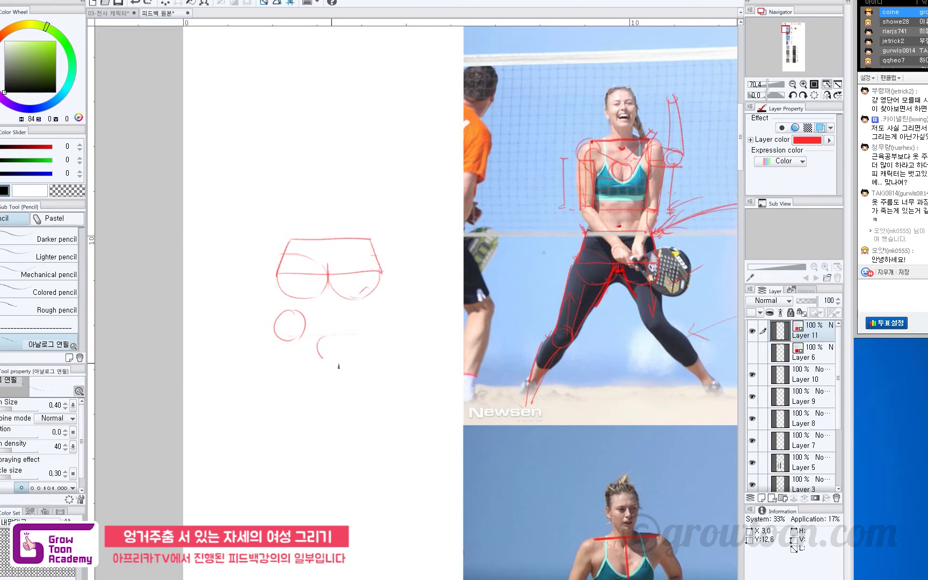
Erase the remaining knee circle and redraw two knee circles close together, the second one lower than the first
{"action": "key", "text": "e"}
{"action": "mouse_move", "coordinate": [297, 332]}
{"action": "left_mouse_down"}
{"action": "mouse_move", "coordinate": [322, 336]}
{"action": "mouse_move", "coordinate": [345, 359]}
{"action": "mouse_move", "coordinate": [348, 383]}
{"action": "left_mouse_up"}
{"action": "key", "text": "p"}
{"action": "key", "text": "ctrl+z"}
{"action": "key", "text": "ctrl+z"}
{"action": "key", "text": "ctrl+z"}
{"action": "key", "text": "ctrl+z"}
{"action": "mouse_move", "coordinate": [341, 345]}
{"action": "left_mouse_down"}
{"action": "mouse_move", "coordinate": [344, 374]}
{"action": "mouse_move", "coordinate": [381, 347]}
{"action": "left_mouse_up"}
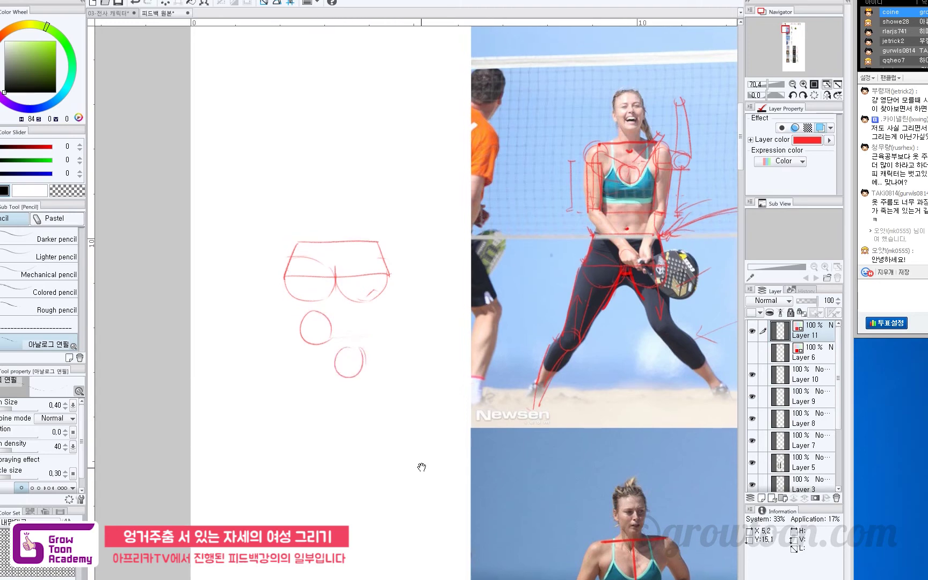
{"action": "left_click_drag", "start_coordinate": [372, 294], "coordinate": [380, 285]}
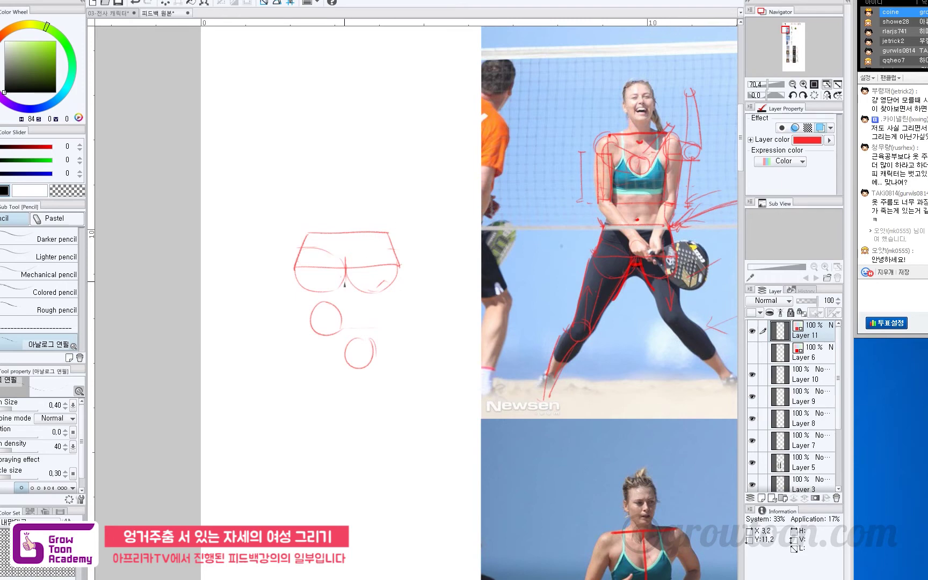
Connect the pelvis to the higher knee with inner and outer thigh lines and draw the other thigh's inner edge
{"action": "left_click_drag", "start_coordinate": [345, 285], "coordinate": [341, 326]}
{"action": "left_click_drag", "start_coordinate": [294, 295], "coordinate": [312, 329]}
{"action": "left_click_drag", "start_coordinate": [383, 308], "coordinate": [350, 343]}
{"action": "key", "text": "ctrl+z"}
{"action": "key", "text": "ctrl+z"}
{"action": "mouse_move", "coordinate": [350, 279]}
{"action": "left_mouse_down"}
{"action": "mouse_move", "coordinate": [344, 347]}
{"action": "mouse_move", "coordinate": [349, 315]}
{"action": "mouse_move", "coordinate": [352, 340]}
{"action": "left_mouse_up"}
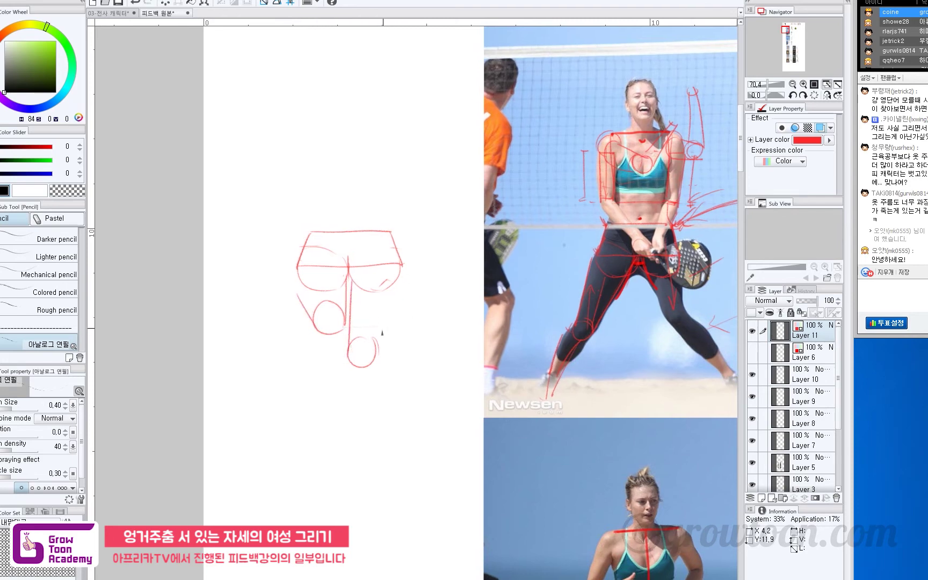
Draw the outer edge of the lower-kneed thigh and add cross-section ellipses at its top and on both knees
{"action": "left_click_drag", "start_coordinate": [397, 294], "coordinate": [373, 353]}
{"action": "key", "text": "ctrl+z"}
{"action": "key", "text": "ctrl+z"}
{"action": "left_click_drag", "start_coordinate": [353, 273], "coordinate": [392, 276]}
{"action": "key", "text": "ctrl+z"}
{"action": "left_click_drag", "start_coordinate": [350, 352], "coordinate": [375, 348]}
{"action": "key", "text": "ctrl+z"}
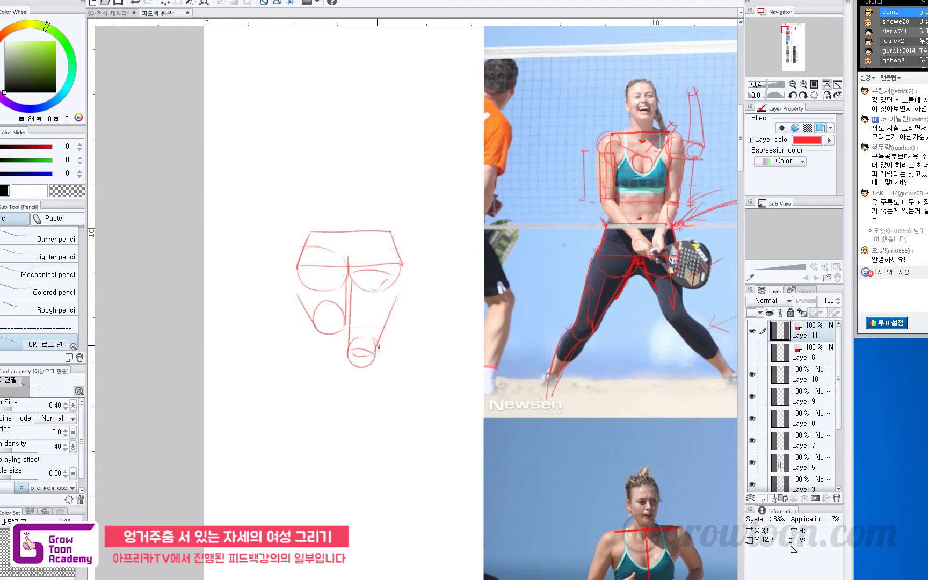
{"action": "mouse_move", "coordinate": [314, 323]}
{"action": "left_mouse_down"}
{"action": "mouse_move", "coordinate": [343, 313]}
{"action": "mouse_move", "coordinate": [344, 334]}
{"action": "left_mouse_up"}
{"action": "left_click_drag", "start_coordinate": [365, 387], "coordinate": [385, 358]}
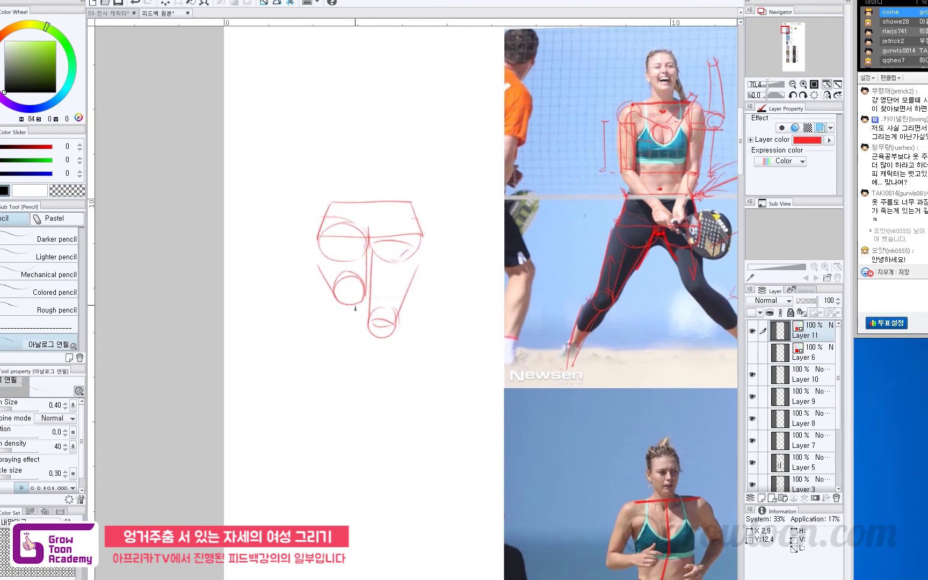
Sketch both edges of the first lower leg slanting outward from the higher knee toward the ankle
{"action": "left_click_drag", "start_coordinate": [356, 306], "coordinate": [324, 371]}
{"action": "key", "text": "ctrl+z"}
{"action": "left_click_drag", "start_coordinate": [354, 308], "coordinate": [324, 361]}
{"action": "key", "text": "ctrl+z"}
{"action": "left_click_drag", "start_coordinate": [355, 305], "coordinate": [328, 343]}
{"action": "key", "text": "ctrl+z"}
{"action": "left_click_drag", "start_coordinate": [355, 306], "coordinate": [312, 345]}
{"action": "key", "text": "ctrl+z"}
{"action": "mouse_move", "coordinate": [354, 305]}
{"action": "left_mouse_down"}
{"action": "mouse_move", "coordinate": [299, 355]}
{"action": "mouse_move", "coordinate": [310, 344]}
{"action": "left_mouse_up"}
{"action": "key", "text": "ctrl+z"}
{"action": "mouse_move", "coordinate": [320, 297]}
{"action": "left_mouse_down"}
{"action": "mouse_move", "coordinate": [306, 331]}
{"action": "mouse_move", "coordinate": [327, 296]}
{"action": "left_mouse_up"}
{"action": "key", "text": "ctrl+z"}
{"action": "left_click_drag", "start_coordinate": [396, 344], "coordinate": [400, 339]}
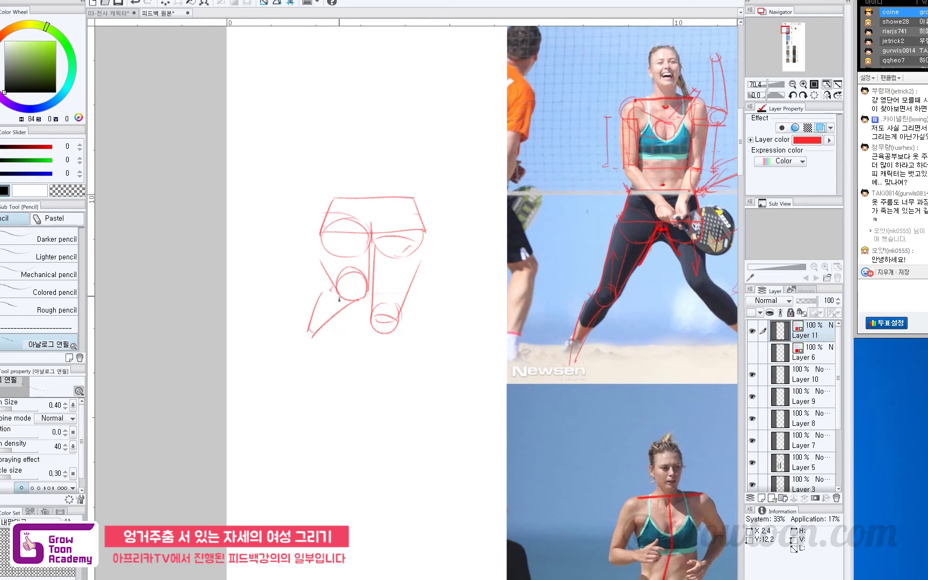
Refine the first lower leg's inner edge and add its ankle joint and a flared foot
{"action": "mouse_move", "coordinate": [342, 301]}
{"action": "left_mouse_down"}
{"action": "mouse_move", "coordinate": [357, 298]}
{"action": "mouse_move", "coordinate": [340, 293]}
{"action": "mouse_move", "coordinate": [313, 326]}
{"action": "left_mouse_up"}
{"action": "mouse_move", "coordinate": [316, 333]}
{"action": "left_mouse_down"}
{"action": "mouse_move", "coordinate": [322, 359]}
{"action": "mouse_move", "coordinate": [293, 363]}
{"action": "mouse_move", "coordinate": [321, 365]}
{"action": "left_mouse_up"}
{"action": "key", "text": "ctrl+z"}
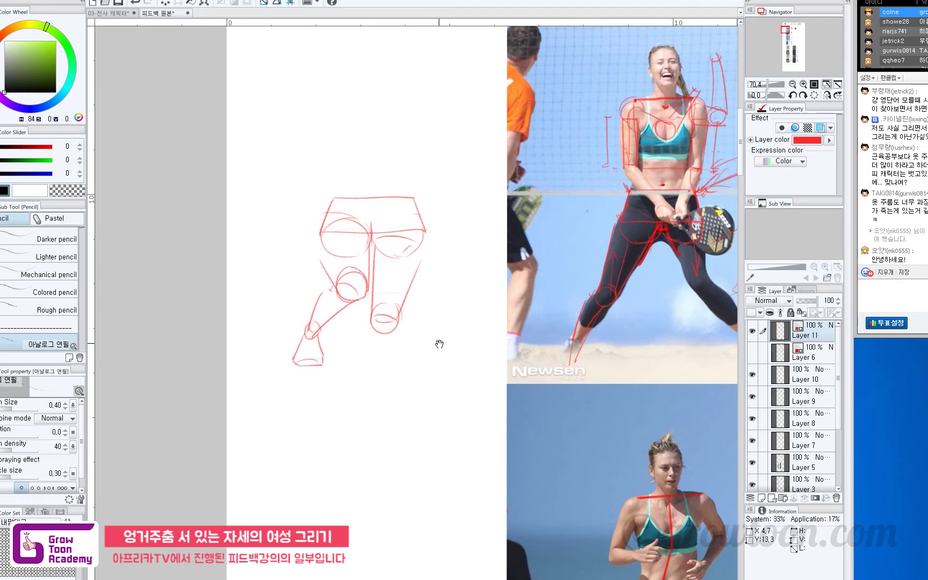
Draw a light horizontal ground line from the sketched foot across to the woman's traced foot in the photo
{"action": "left_click_drag", "start_coordinate": [407, 317], "coordinate": [410, 316]}
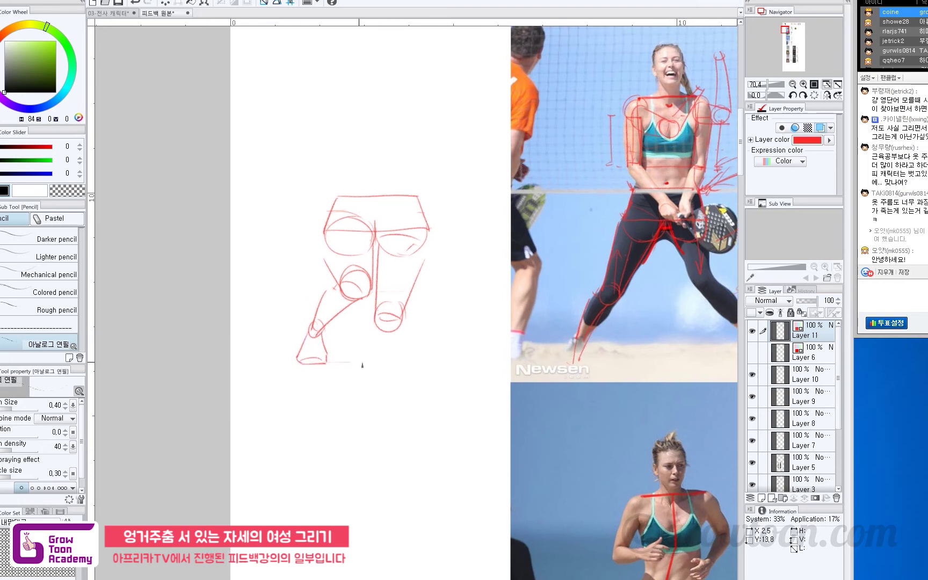
{"action": "left_click_drag", "start_coordinate": [362, 363], "coordinate": [570, 365]}
{"action": "key", "text": "ctrl+z"}
{"action": "left_click_drag", "start_coordinate": [327, 363], "coordinate": [580, 363]}
Sketch the upper and lower edges of the second lower leg stretching outward from the lower knee
{"action": "left_click_drag", "start_coordinate": [395, 332], "coordinate": [474, 357]}
{"action": "key", "text": "ctrl+z"}
{"action": "left_click_drag", "start_coordinate": [395, 330], "coordinate": [468, 343]}
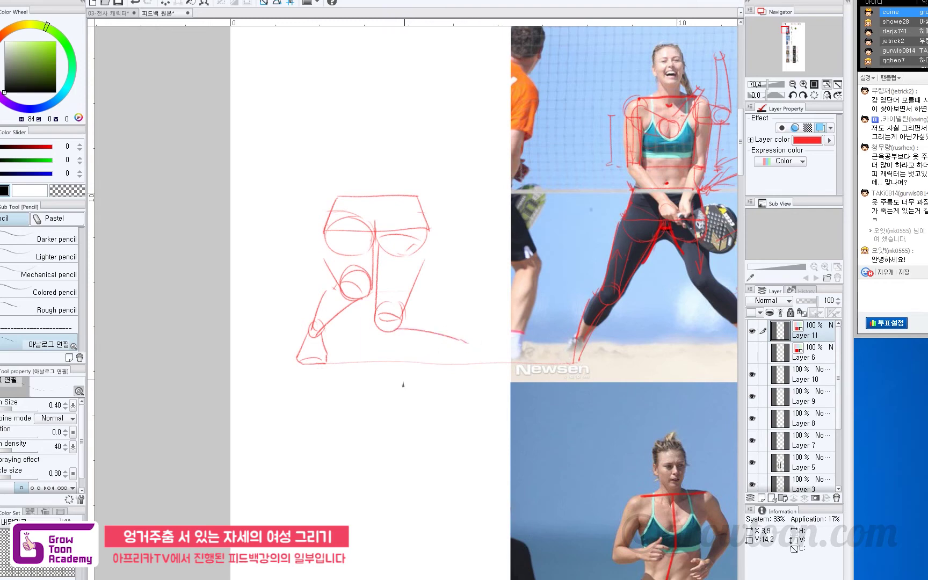
{"action": "mouse_move", "coordinate": [469, 380]}
{"action": "left_mouse_down"}
{"action": "mouse_move", "coordinate": [392, 385]}
{"action": "mouse_move", "coordinate": [434, 384]}
{"action": "left_mouse_up"}
{"action": "mouse_move", "coordinate": [386, 314]}
{"action": "left_mouse_down"}
{"action": "mouse_move", "coordinate": [431, 343]}
{"action": "mouse_move", "coordinate": [418, 323]}
{"action": "mouse_move", "coordinate": [437, 336]}
{"action": "left_mouse_up"}
{"action": "key", "text": "ctrl+z"}
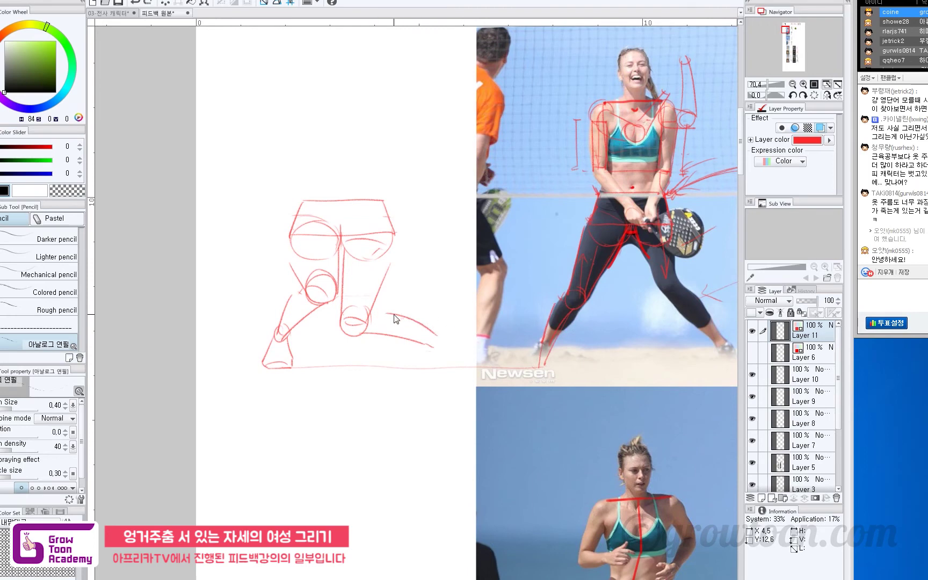
{"action": "mouse_move", "coordinate": [388, 312]}
{"action": "left_mouse_down"}
{"action": "mouse_move", "coordinate": [432, 338]}
{"action": "mouse_move", "coordinate": [451, 298]}
{"action": "mouse_move", "coordinate": [433, 340]}
{"action": "mouse_move", "coordinate": [429, 332]}
{"action": "mouse_move", "coordinate": [454, 325]}
{"action": "left_mouse_up"}
{"action": "key", "text": "ctrl+z"}
{"action": "key", "text": "ctrl+z"}
Add an ankle circle at the end of the second lower leg and draw its foot standing on the ground line
{"action": "key", "text": "e"}
{"action": "key", "text": "p"}
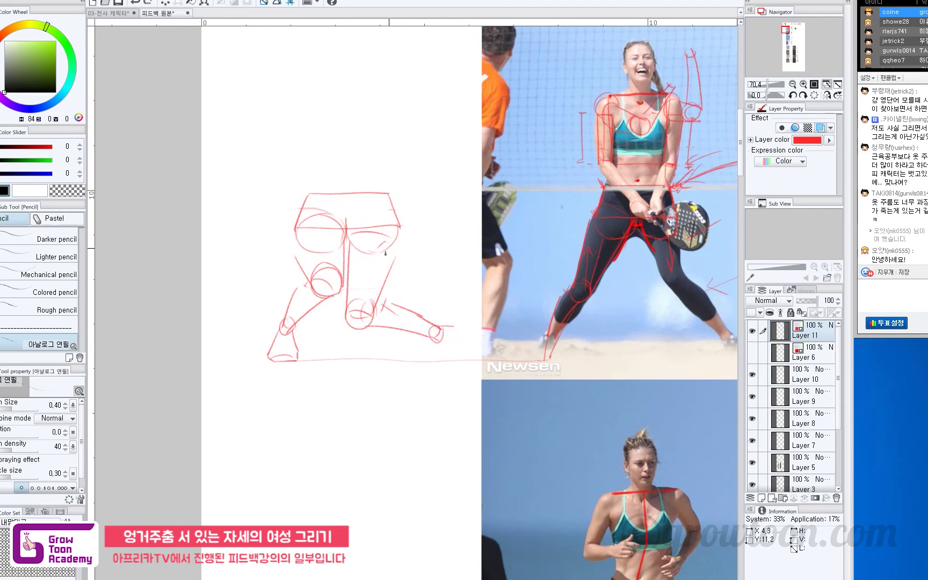
{"action": "mouse_move", "coordinate": [455, 326]}
{"action": "left_mouse_down"}
{"action": "mouse_move", "coordinate": [445, 361]}
{"action": "mouse_move", "coordinate": [415, 363]}
{"action": "left_mouse_up"}
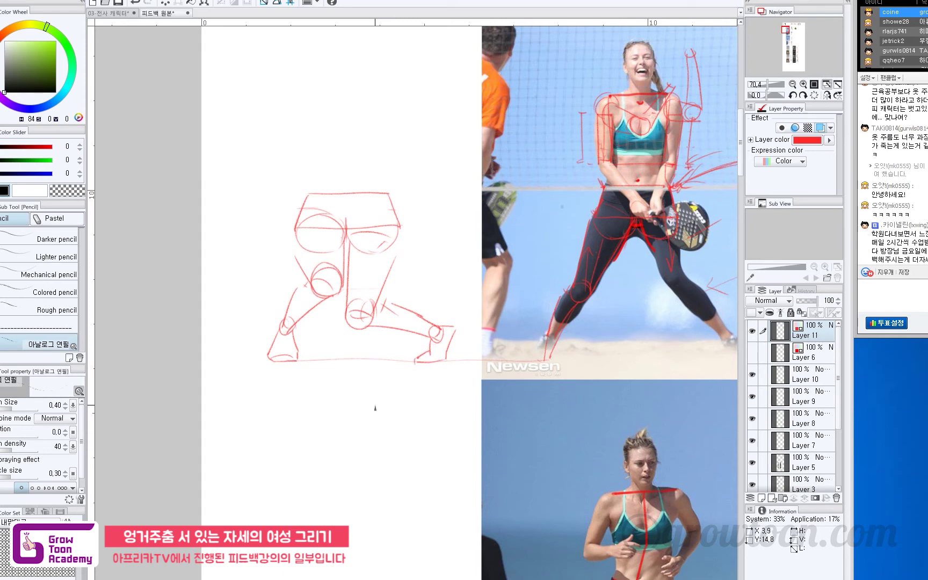
{"action": "left_click_drag", "start_coordinate": [439, 369], "coordinate": [456, 363]}
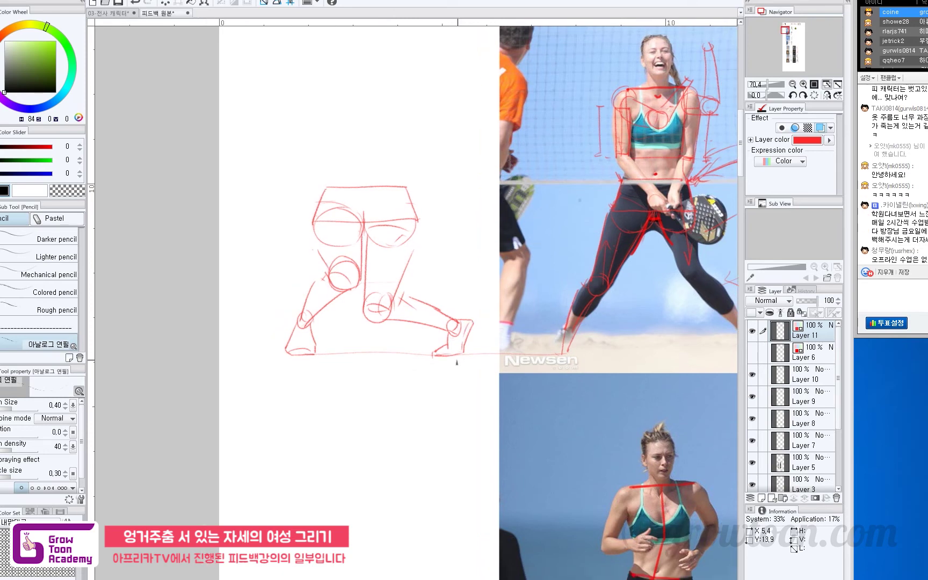
{"action": "left_click_drag", "start_coordinate": [616, 237], "coordinate": [556, 244]}
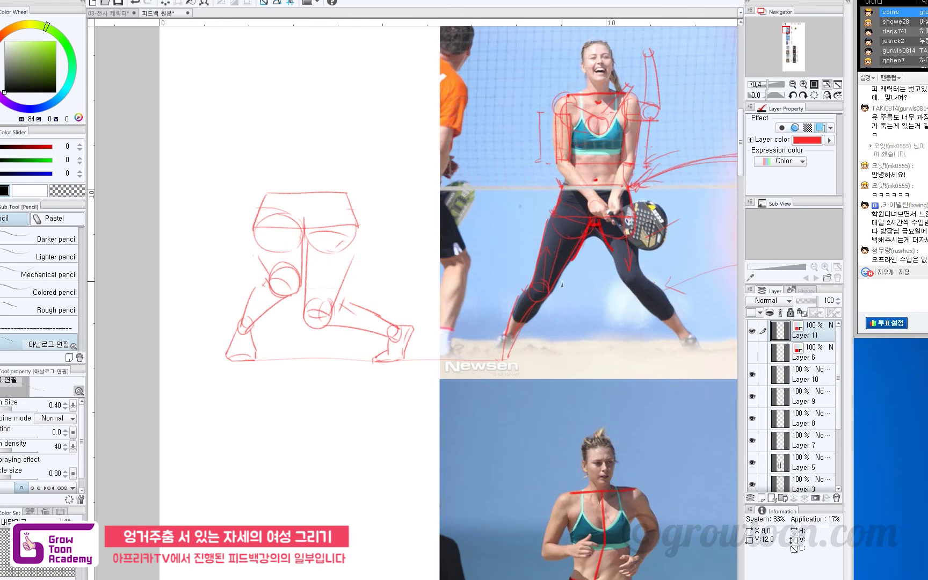
{"action": "left_click_drag", "start_coordinate": [548, 292], "coordinate": [545, 338]}
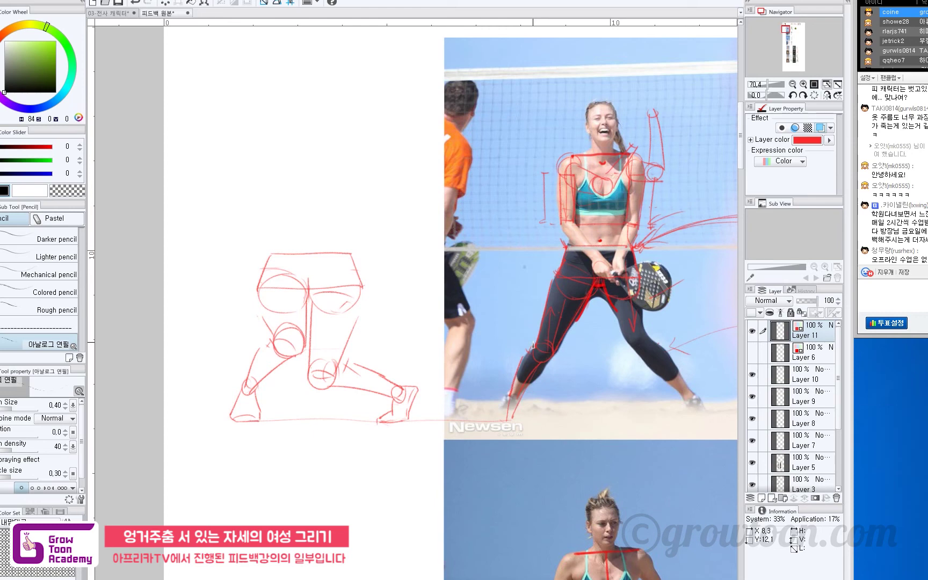
{"action": "left_click_drag", "start_coordinate": [560, 296], "coordinate": [557, 281]}
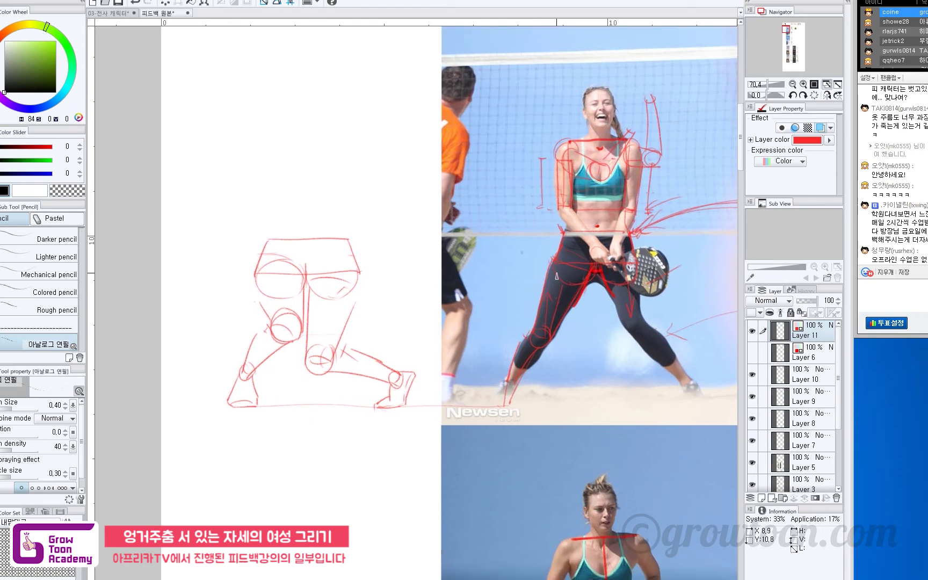
{"action": "left_click_drag", "start_coordinate": [372, 416], "coordinate": [374, 404]}
{"action": "left_click_drag", "start_coordinate": [522, 424], "coordinate": [508, 424]}
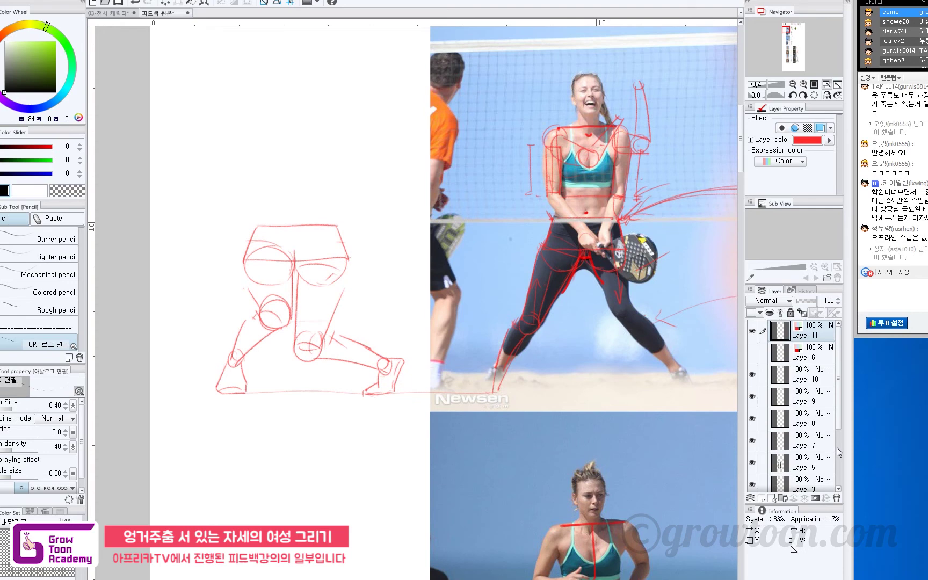
Draw a red arrow pointing at the pelvis trapezoid and undo the stray horizontal guide across the canvas
{"action": "left_click_drag", "start_coordinate": [381, 209], "coordinate": [358, 229]}
{"action": "left_click_drag", "start_coordinate": [358, 218], "coordinate": [366, 226]}
{"action": "left_click_drag", "start_coordinate": [516, 24], "coordinate": [516, 98]}
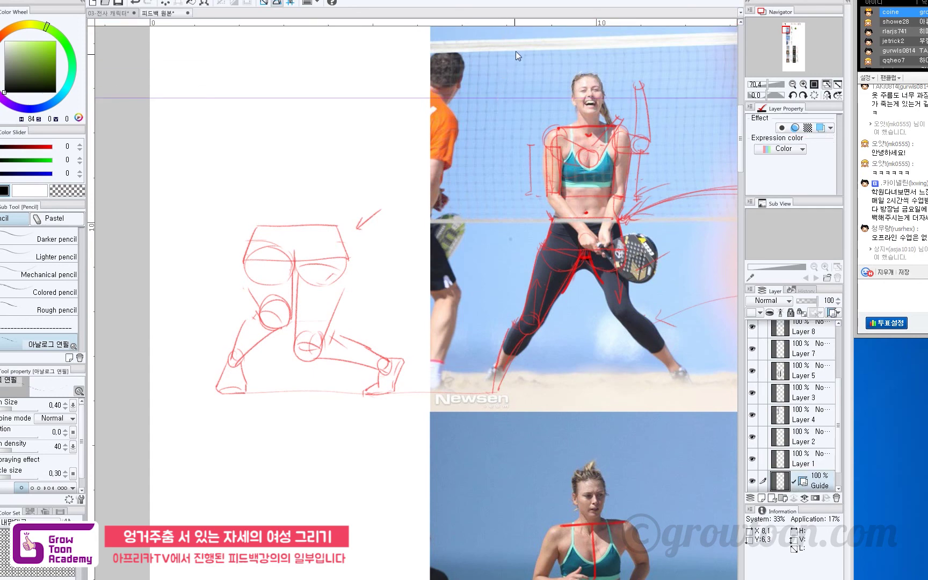
{"action": "key", "text": "ctrl+z"}
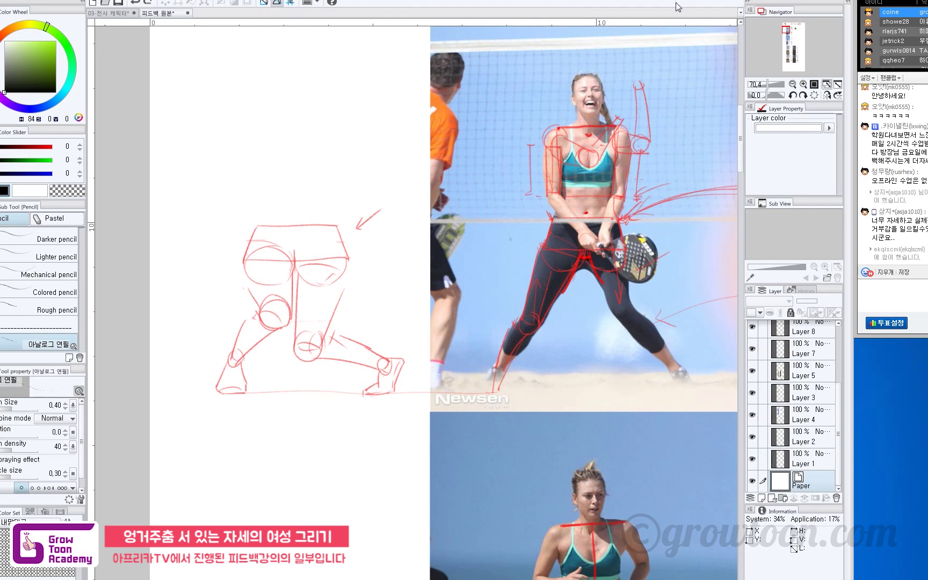
{"action": "left_click", "coordinate": [894, 290]}
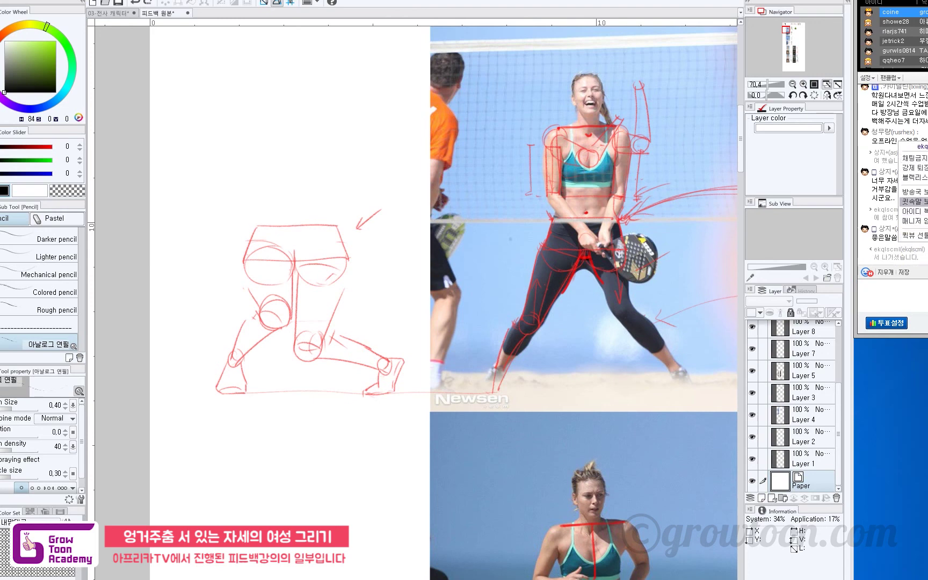
{"action": "left_click_drag", "start_coordinate": [872, 188], "coordinate": [889, 198]}
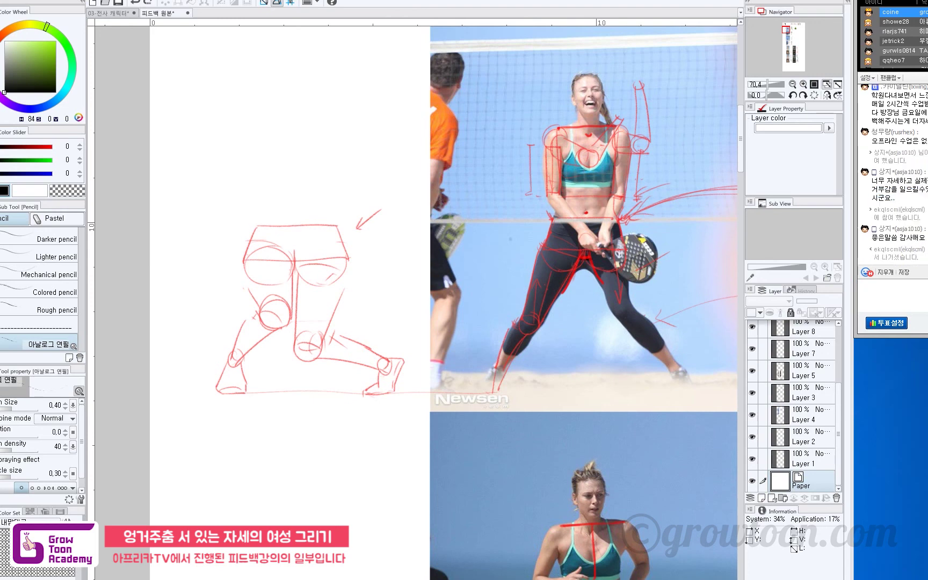